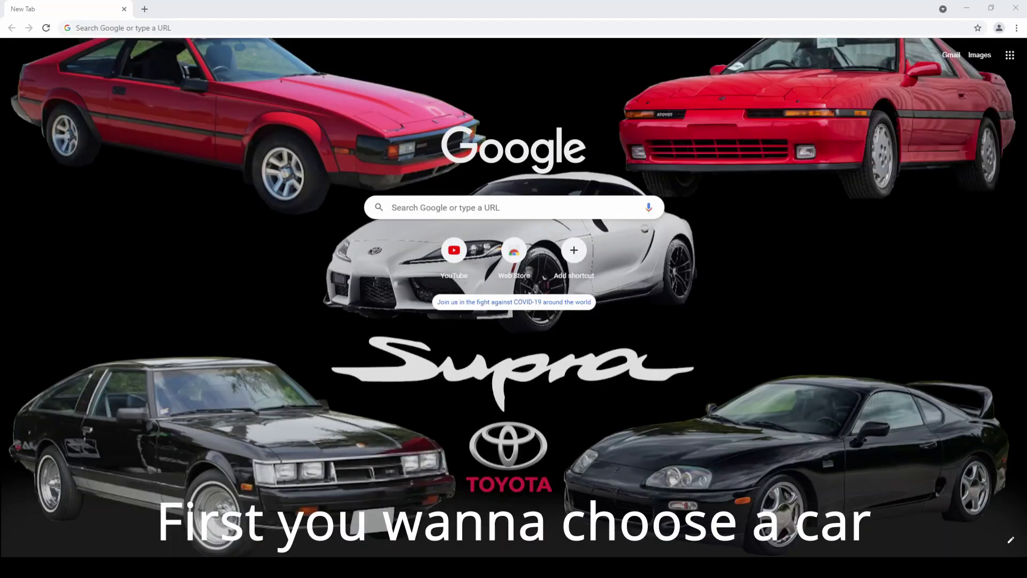
# Step: Search Google Images for 'generic jdm car'
pyautogui.click(518, 211)
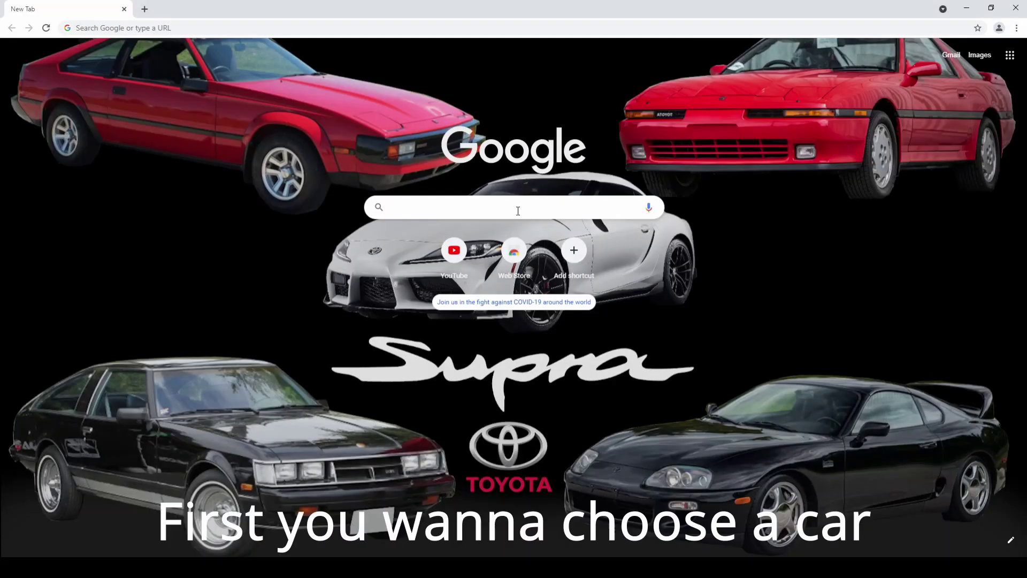
pyautogui.write('generic ')
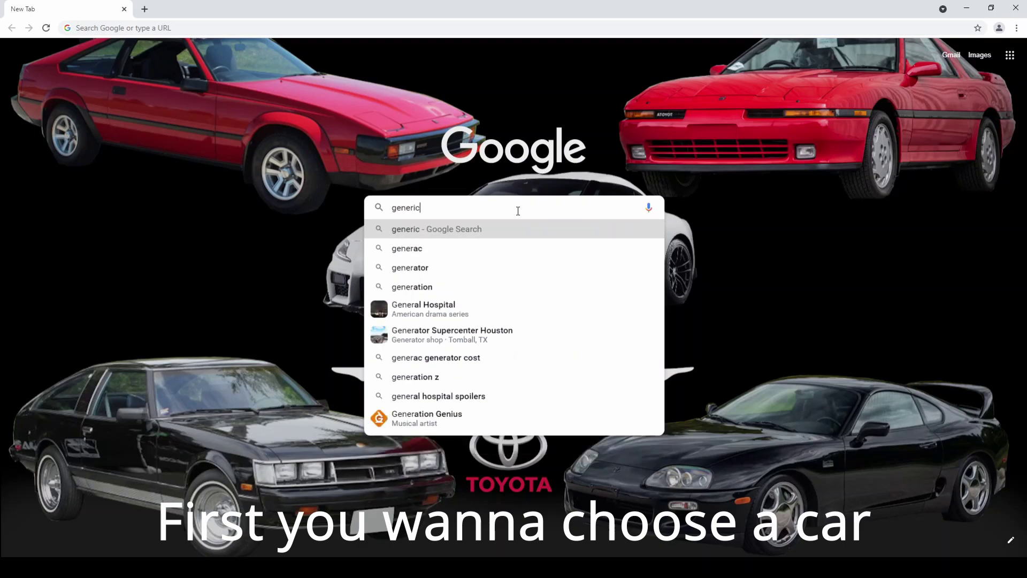
pyautogui.write('jdm ')
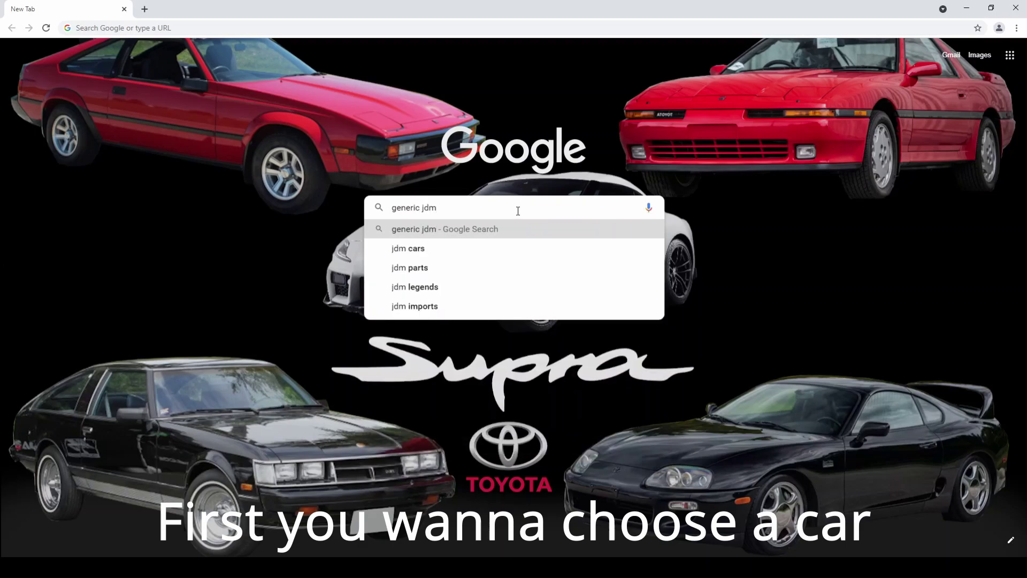
pyautogui.write('car')
pyautogui.press('Return')
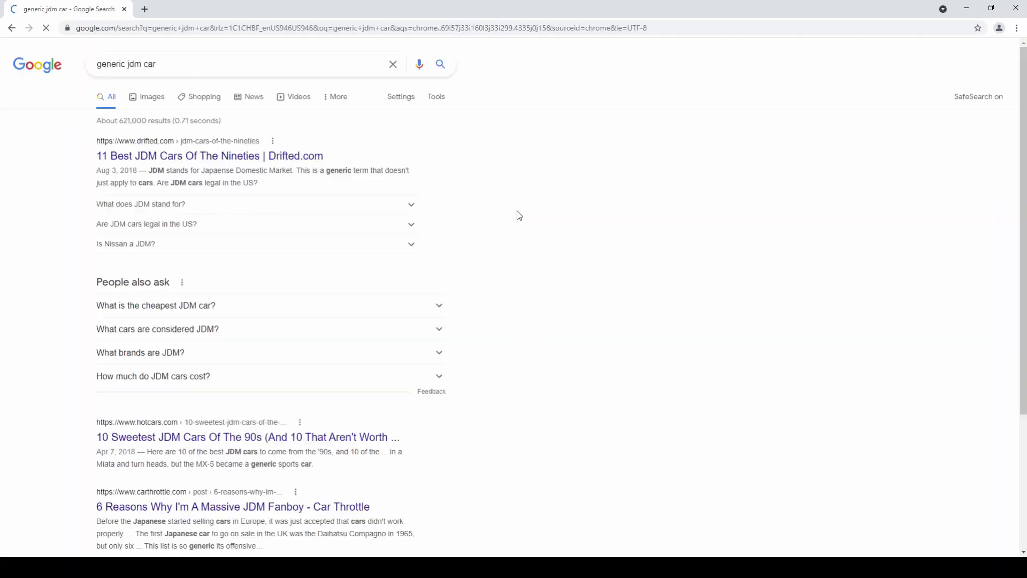
pyautogui.click(139, 96)
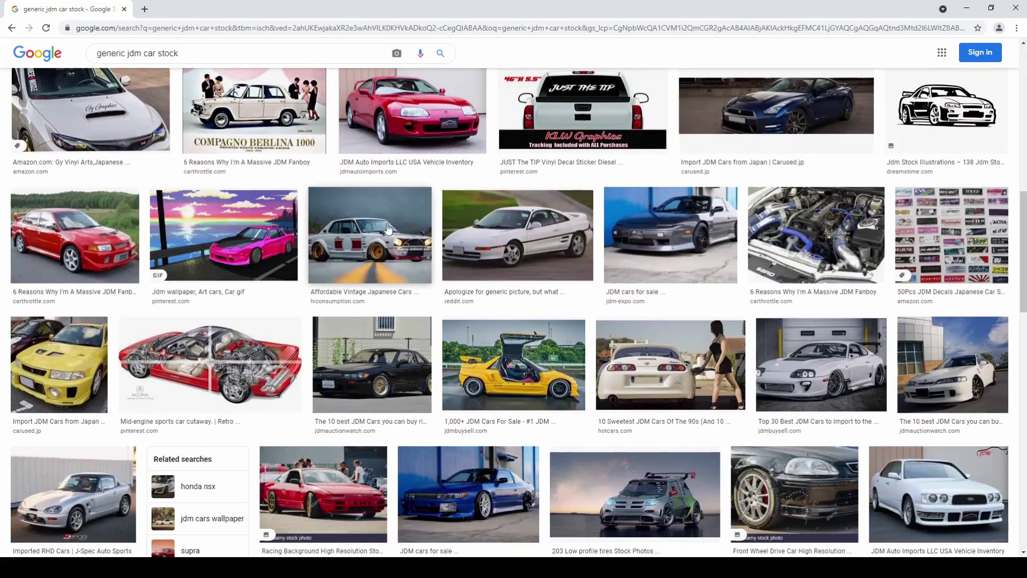
# Step: Scroll the results and open the white Toyota MR2 photo
pyautogui.scroll(-1, 388, 229)
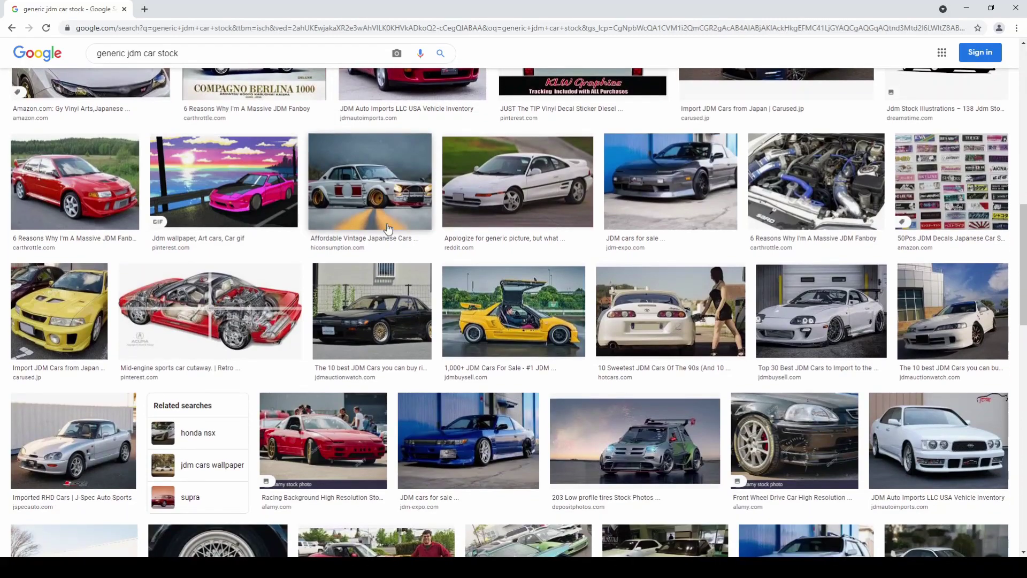
pyautogui.scroll(-1, 391, 228)
pyautogui.scroll(-2, 407, 206)
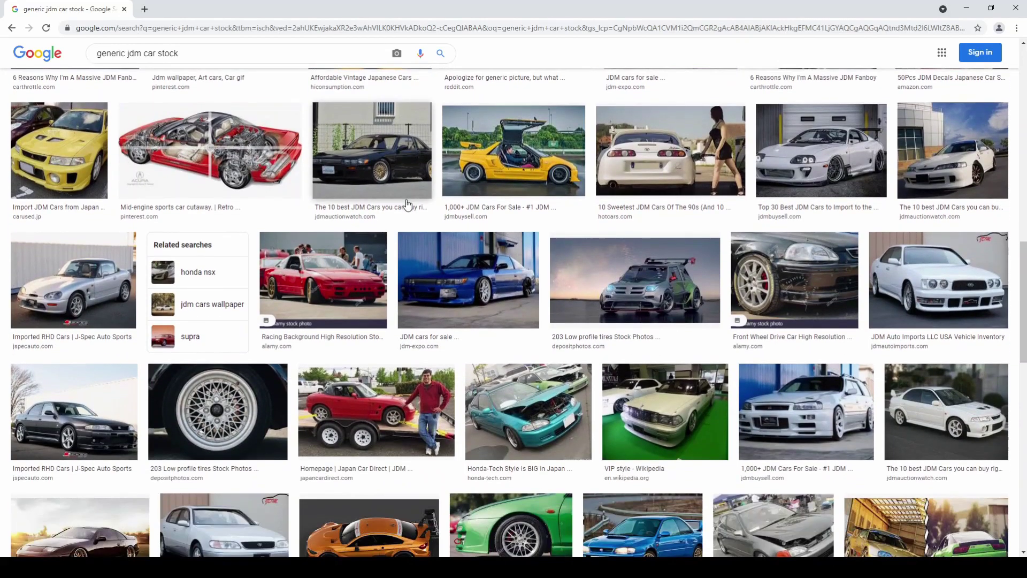
pyautogui.scroll(3, 407, 206)
pyautogui.click(474, 199)
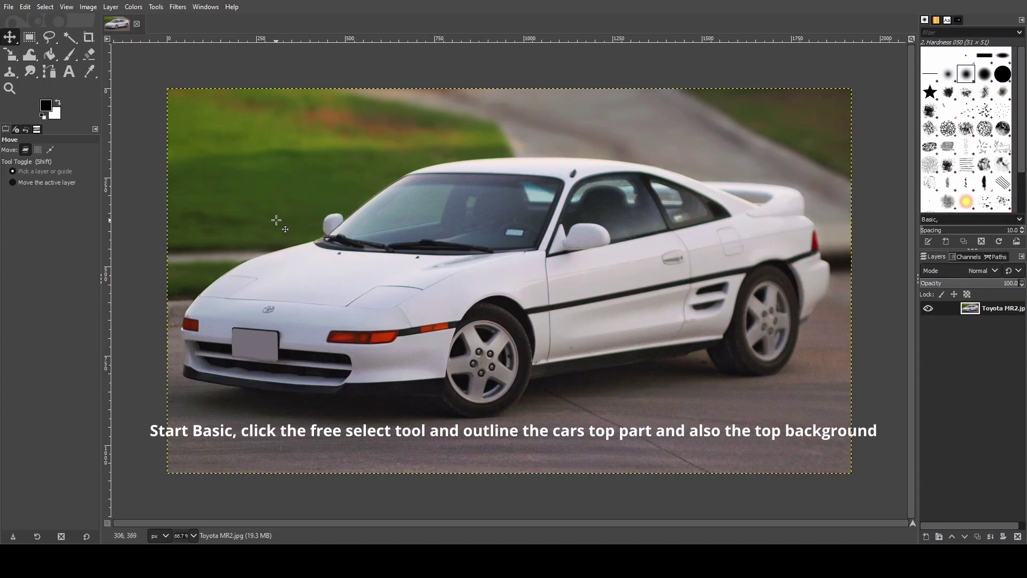
# Step: Trace a Free Select outline from the left edge along the hood, mirror, windshield and roof
pyautogui.click(49, 38)
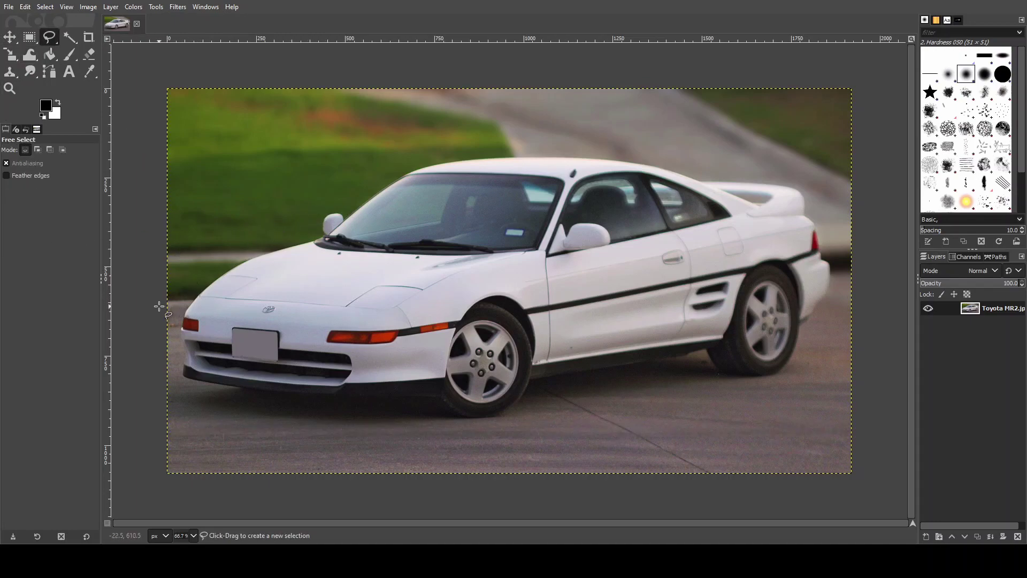
pyautogui.click(167, 301)
pyautogui.scroll(1, 198, 297)
pyautogui.click(198, 297)
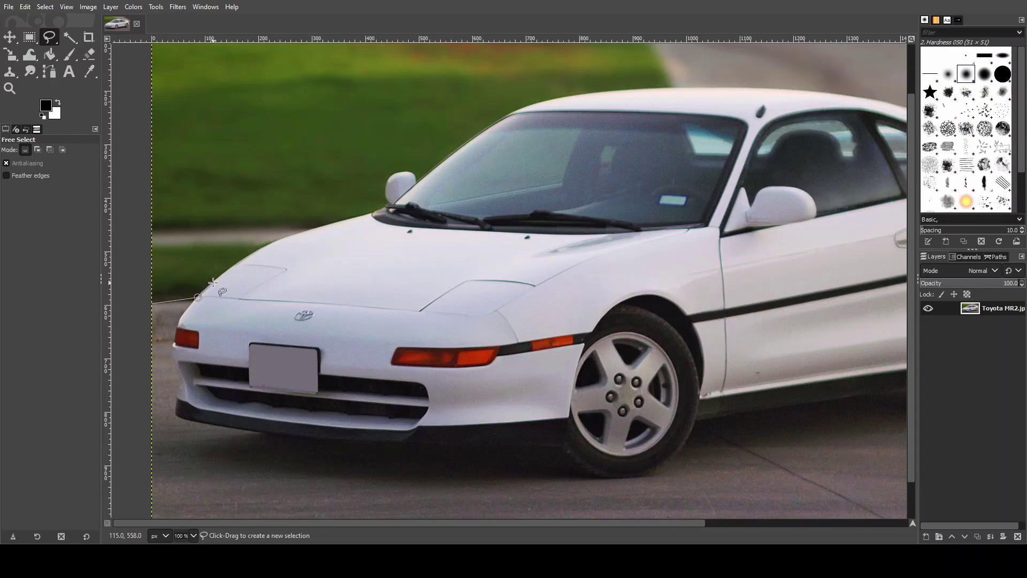
pyautogui.click(211, 282)
pyautogui.click(231, 267)
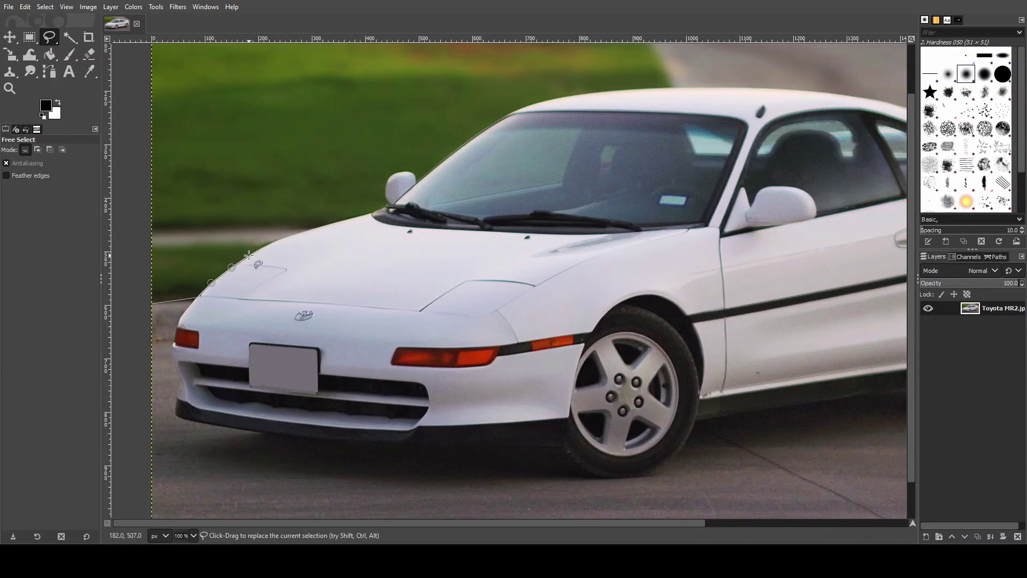
pyautogui.click(268, 243)
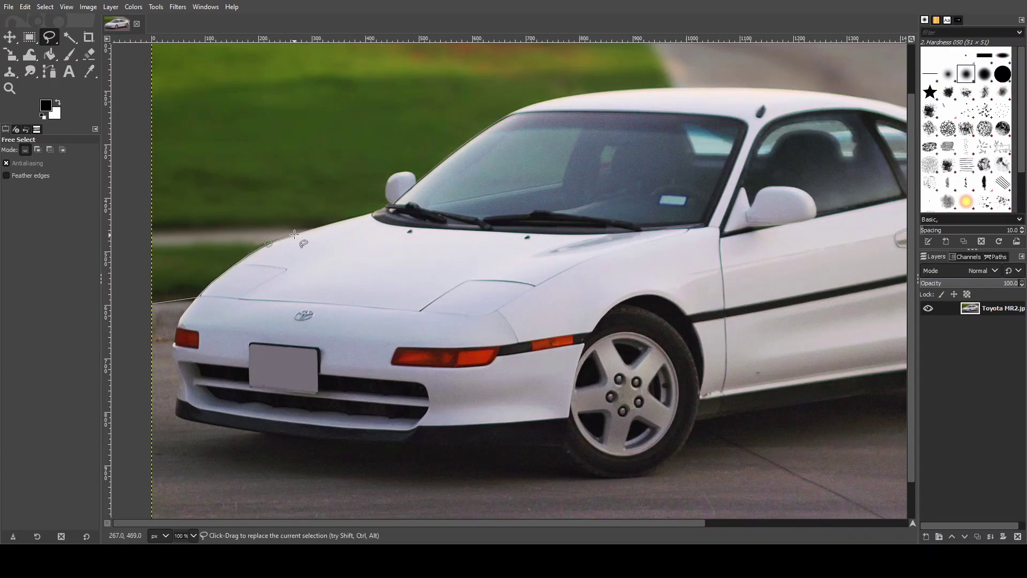
pyautogui.click(353, 218)
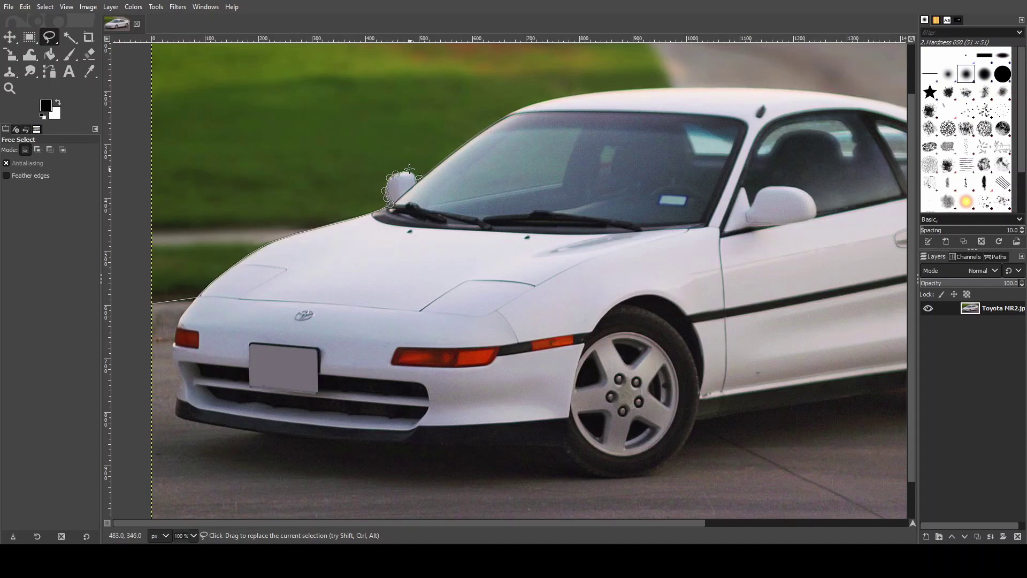
pyautogui.moveTo(390, 177); pyautogui.dragTo(419, 177)
pyautogui.click(513, 114)
pyautogui.click(537, 102)
pyautogui.moveTo(564, 95); pyautogui.dragTo(834, 93)
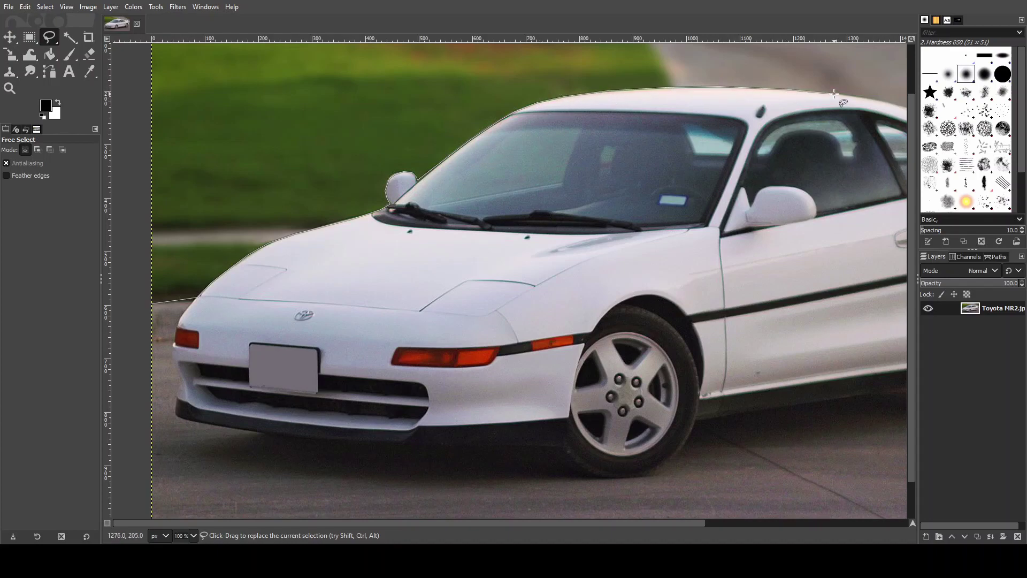
# Step: Continue the outline over the spoiler and rear, around both top corners, and close it
pyautogui.hscroll(3, 749, 321)
pyautogui.hscroll(2, 695, 267)
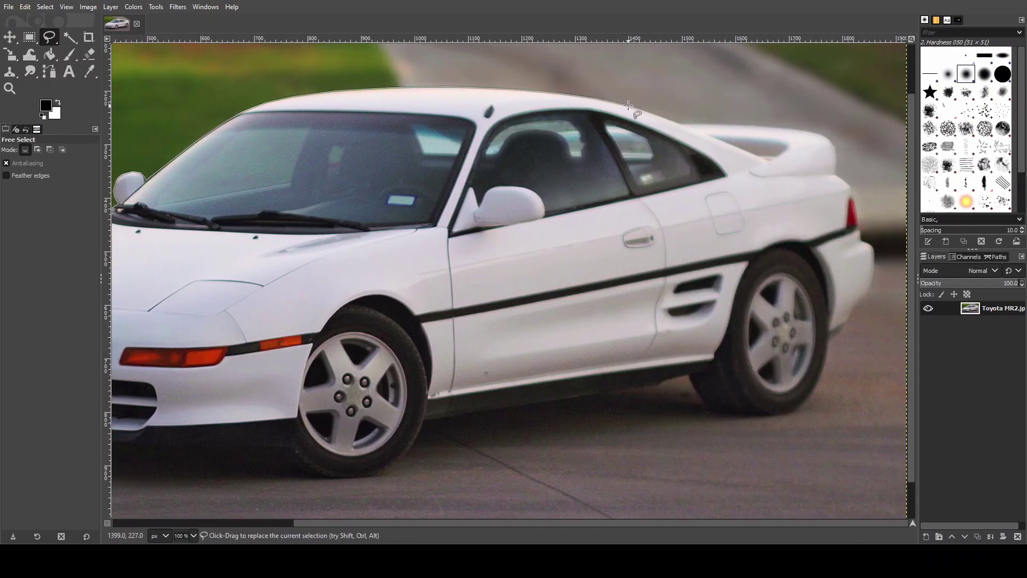
pyautogui.moveTo(629, 106); pyautogui.dragTo(808, 131)
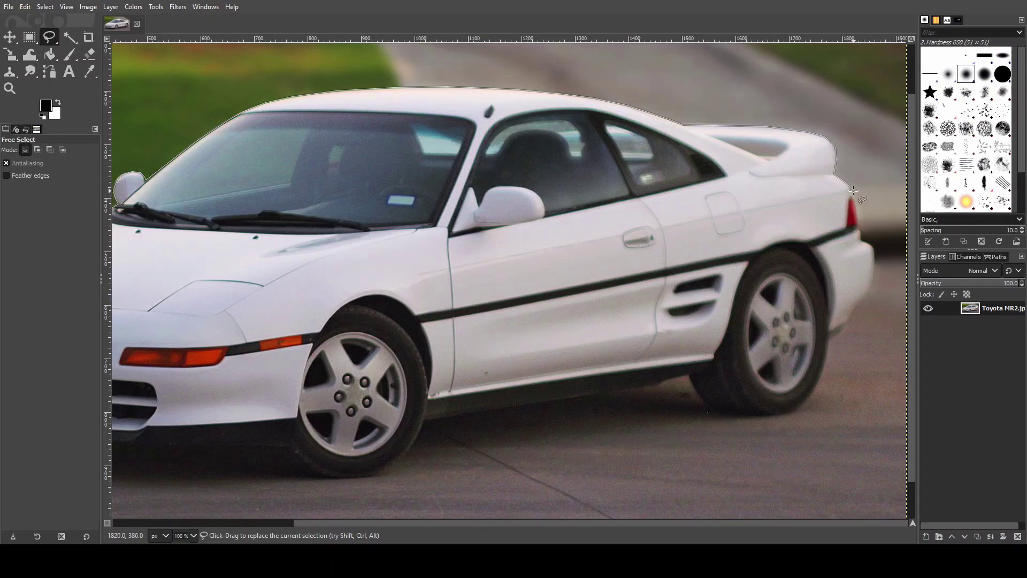
pyautogui.click(853, 191)
pyautogui.click(856, 216)
pyautogui.click(860, 231)
pyautogui.scroll(-1, 879, 259)
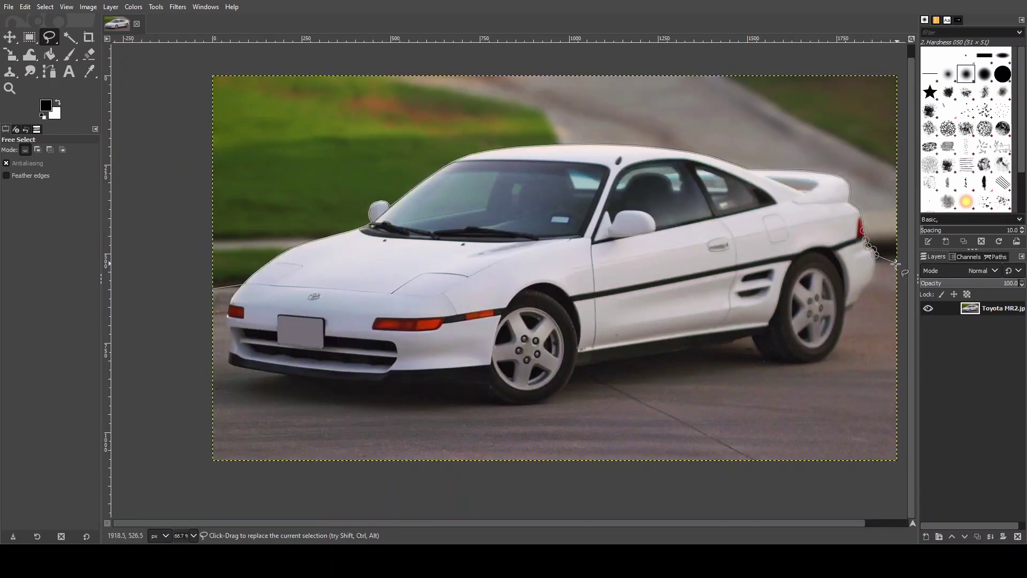
pyautogui.click(876, 262)
pyautogui.click(900, 265)
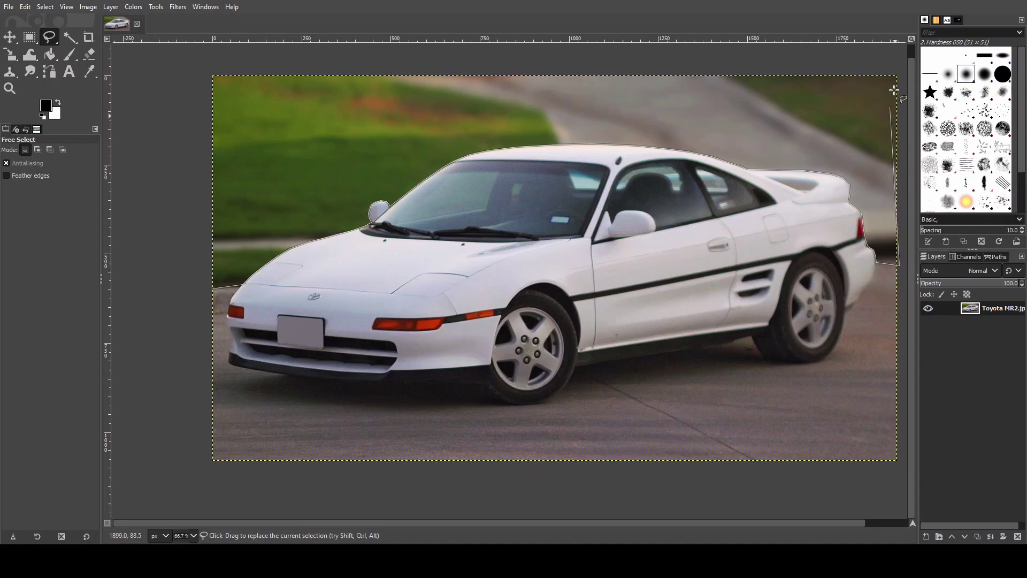
pyautogui.click(899, 62)
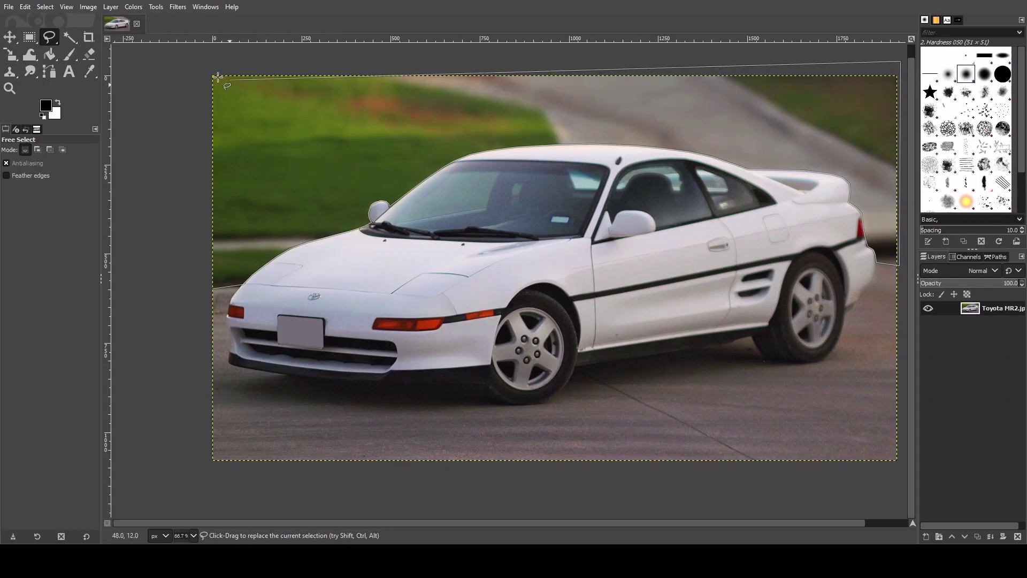
pyautogui.click(205, 68)
pyautogui.click(202, 288)
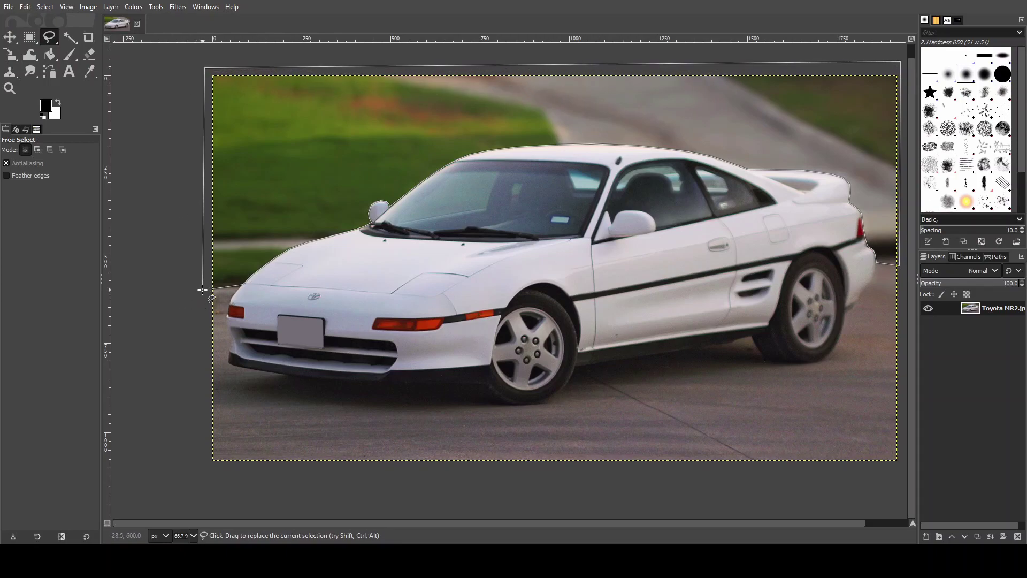
pyautogui.click(213, 289)
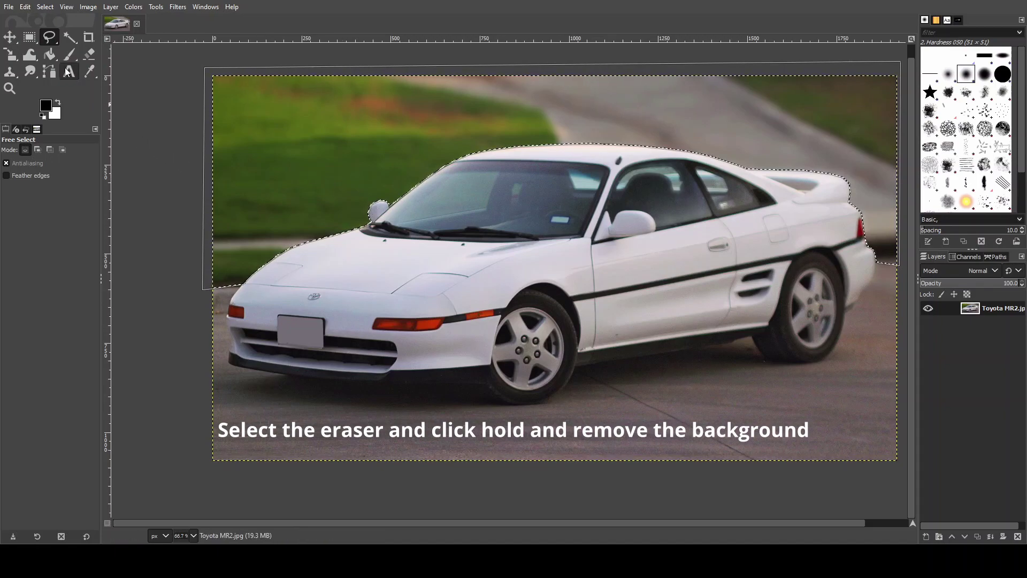
# Step: Erase the selected sky and background above the car to transparency
pyautogui.click(89, 55)
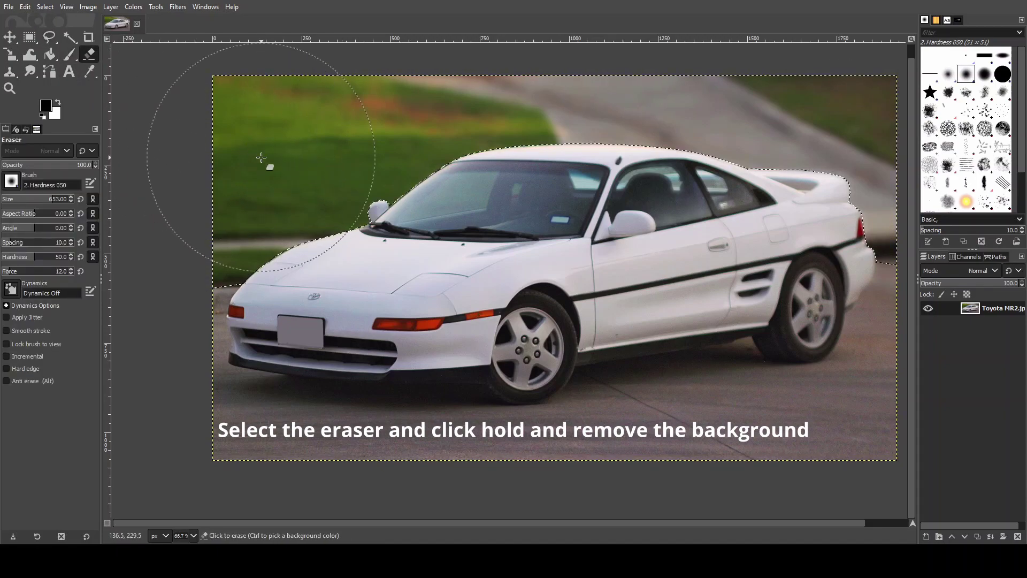
pyautogui.moveTo(264, 161)
pyautogui.mouseDown()
pyautogui.moveTo(228, 150)
pyautogui.moveTo(792, 170)
pyautogui.moveTo(861, 182)
pyautogui.mouseUp()
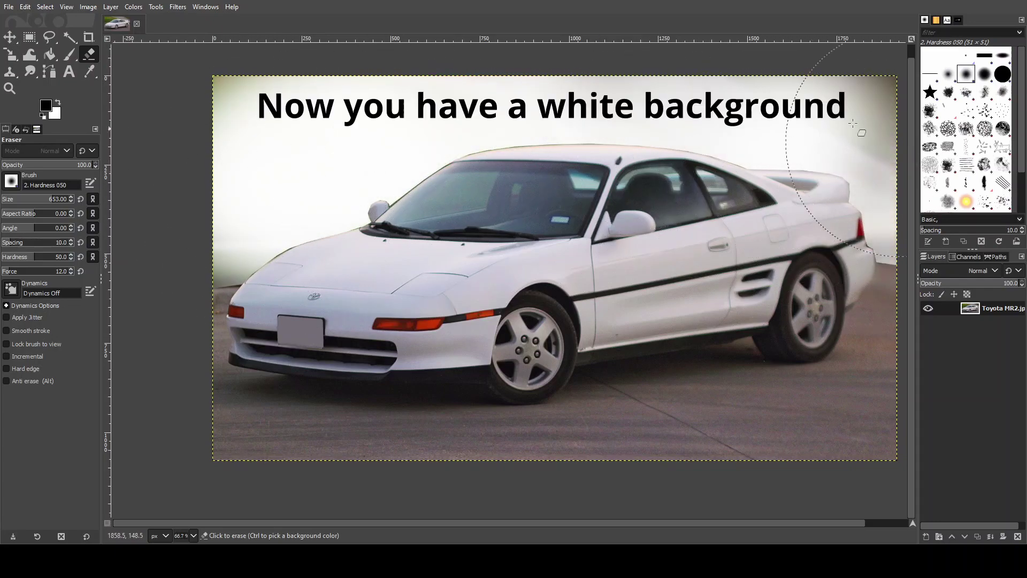
pyautogui.moveTo(134, 116); pyautogui.dragTo(317, 165)
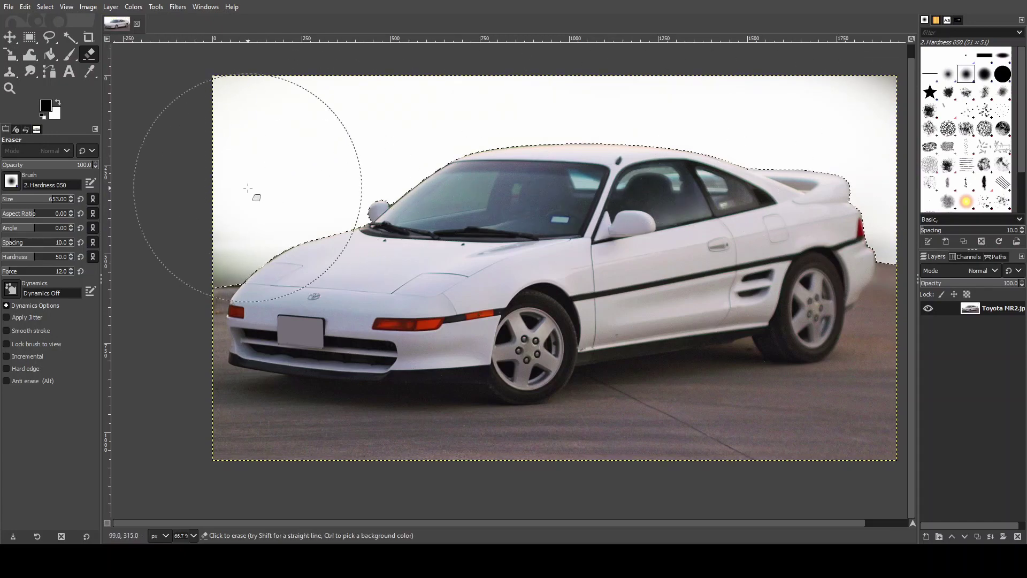
pyautogui.moveTo(316, 165); pyautogui.dragTo(126, 103)
# Step: Clear the selection with Ctrl+Shift+A so nothing stays outlined
pyautogui.press('m')
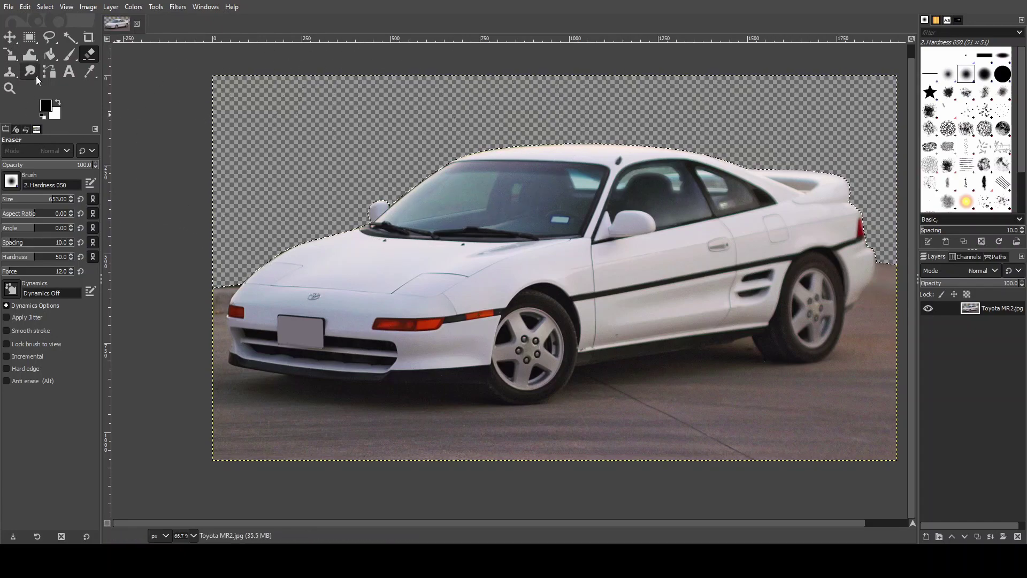
pyautogui.click(69, 54)
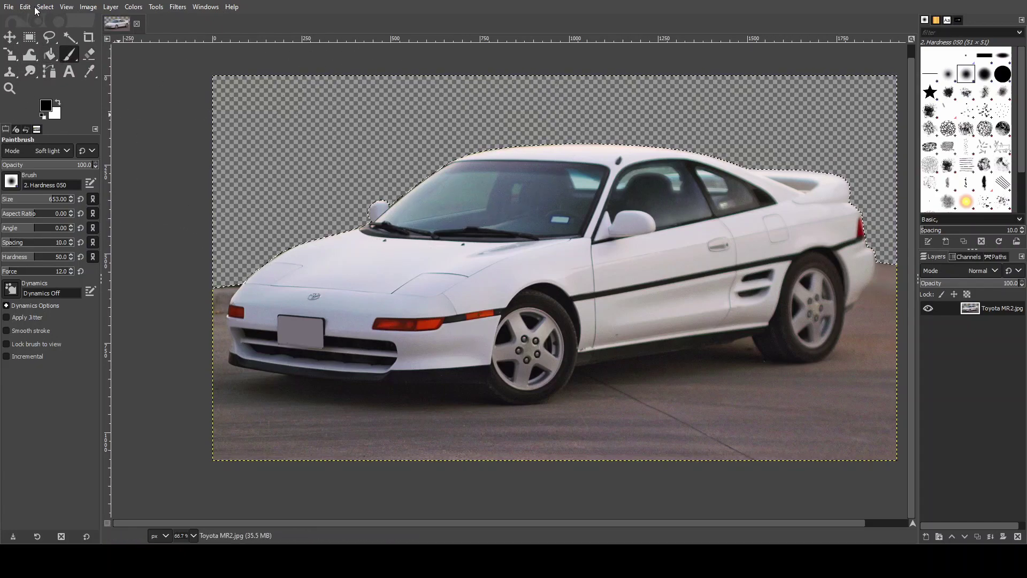
pyautogui.hotkey('ctrl', 'shift', 'a')
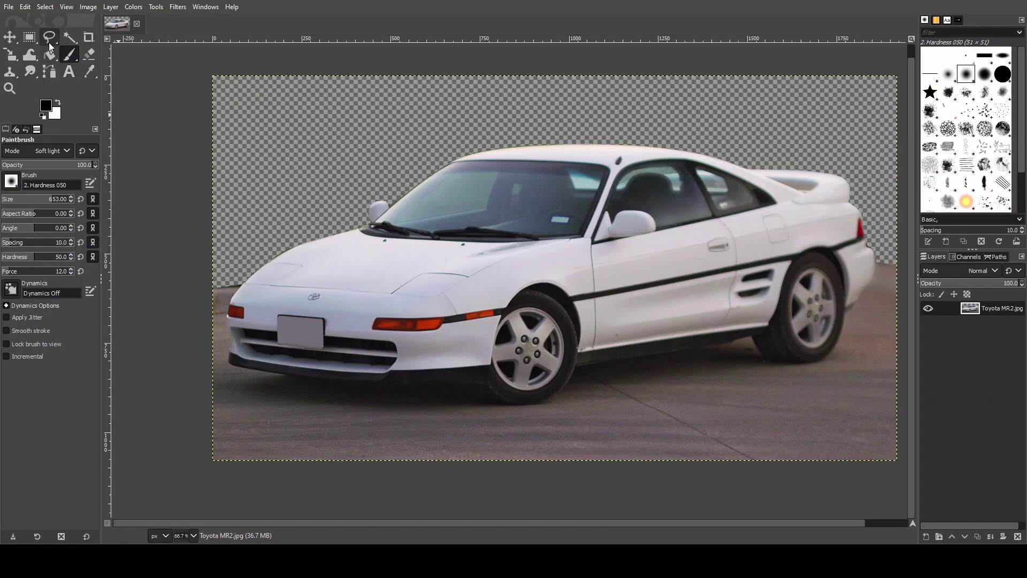
pyautogui.click(49, 37)
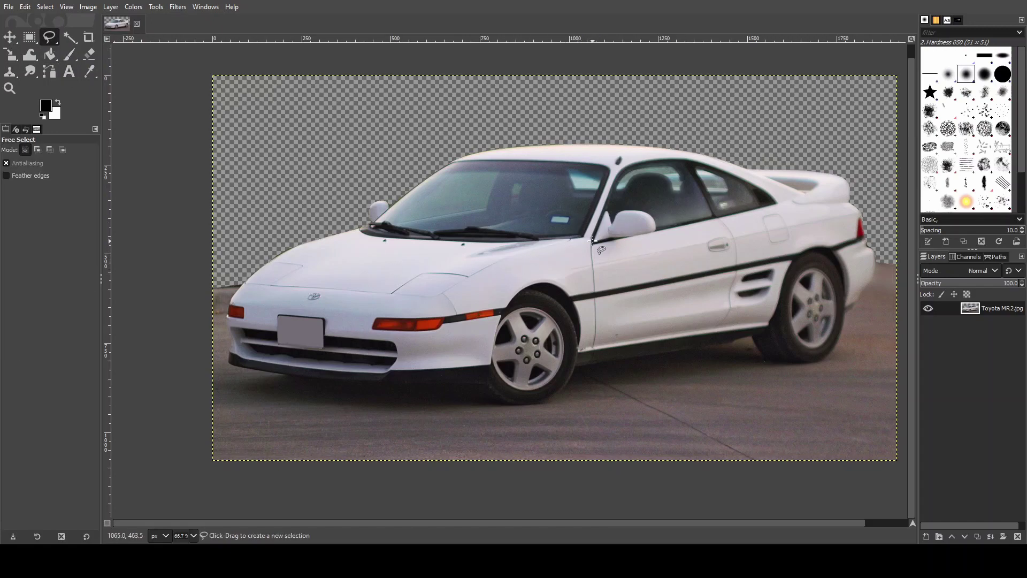
# Step: Zoom to 200% and start outlining the side window along its top edge
pyautogui.keyDown('ctrl'); pyautogui.scroll(1, 610, 228); pyautogui.keyUp('ctrl')
pyautogui.keyDown('ctrl'); pyautogui.scroll(1, 611, 228); pyautogui.keyUp('ctrl')
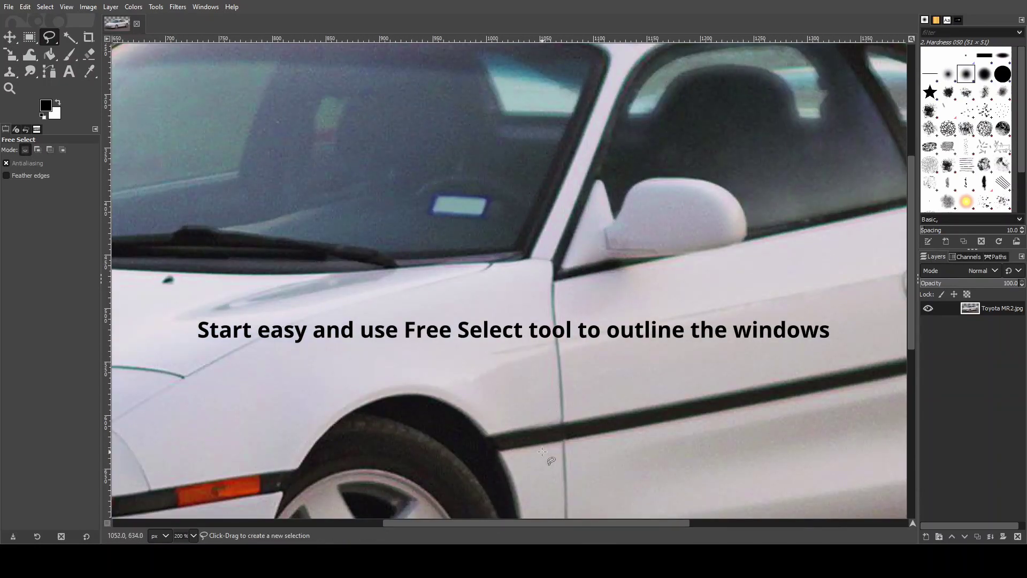
pyautogui.moveTo(546, 522); pyautogui.dragTo(656, 524)
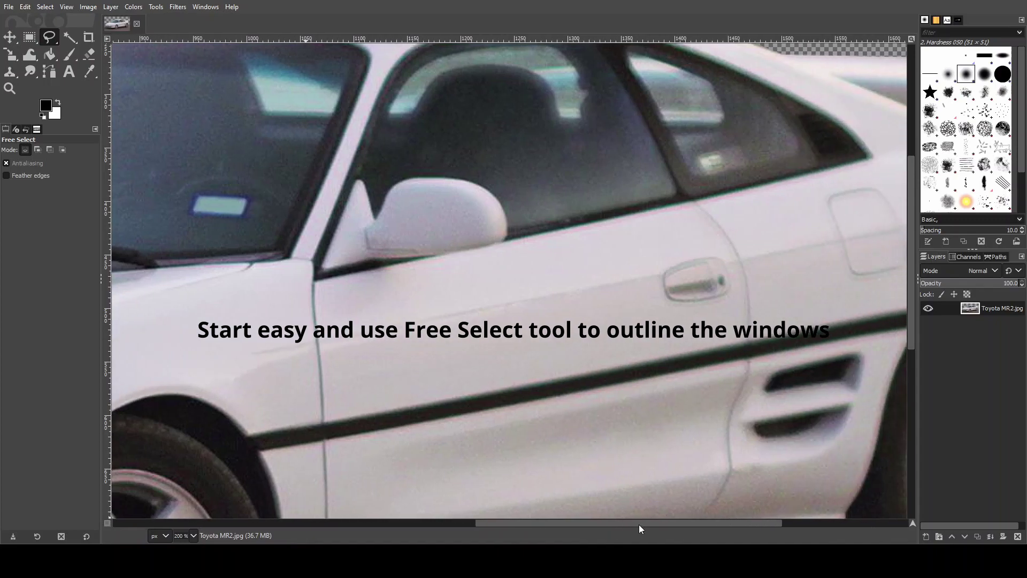
pyautogui.scroll(5, 646, 476)
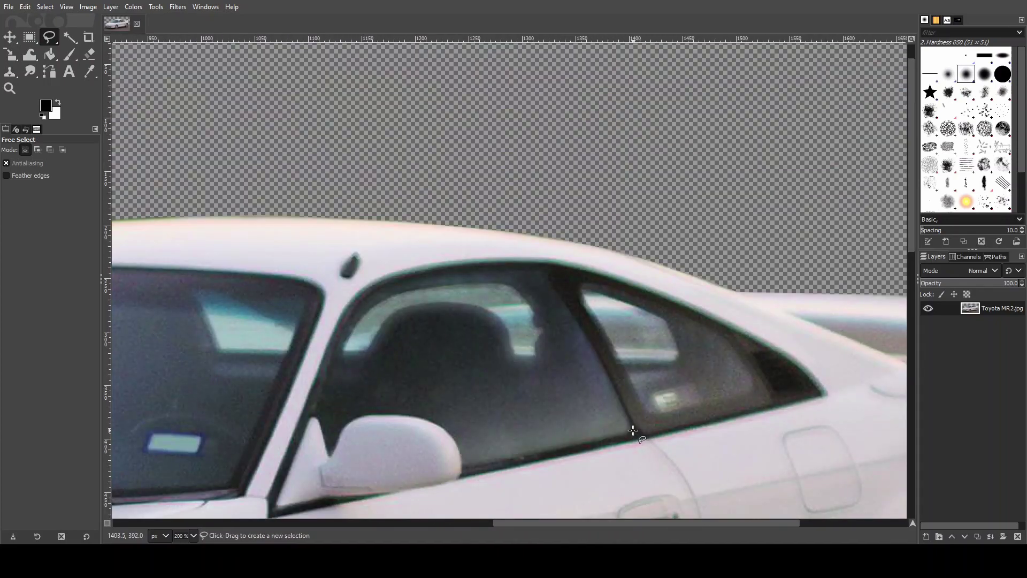
pyautogui.click(637, 436)
pyautogui.click(564, 295)
pyautogui.click(543, 265)
pyautogui.click(455, 266)
pyautogui.click(400, 276)
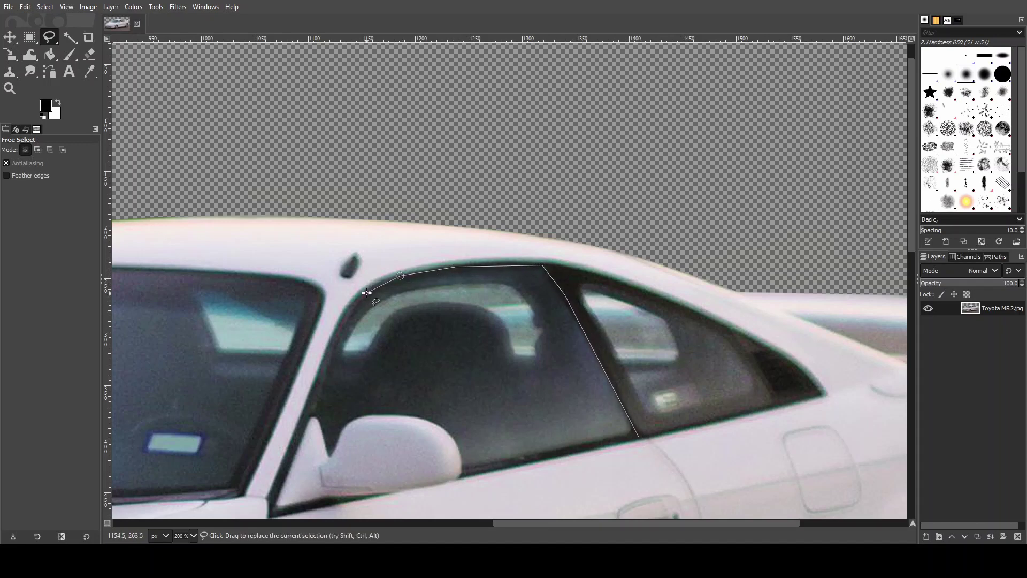
# Step: Trace the window outline around the curved frame, down the front pillar to the mirror
pyautogui.click(368, 291)
pyautogui.click(348, 321)
pyautogui.click(317, 417)
pyautogui.click(329, 459)
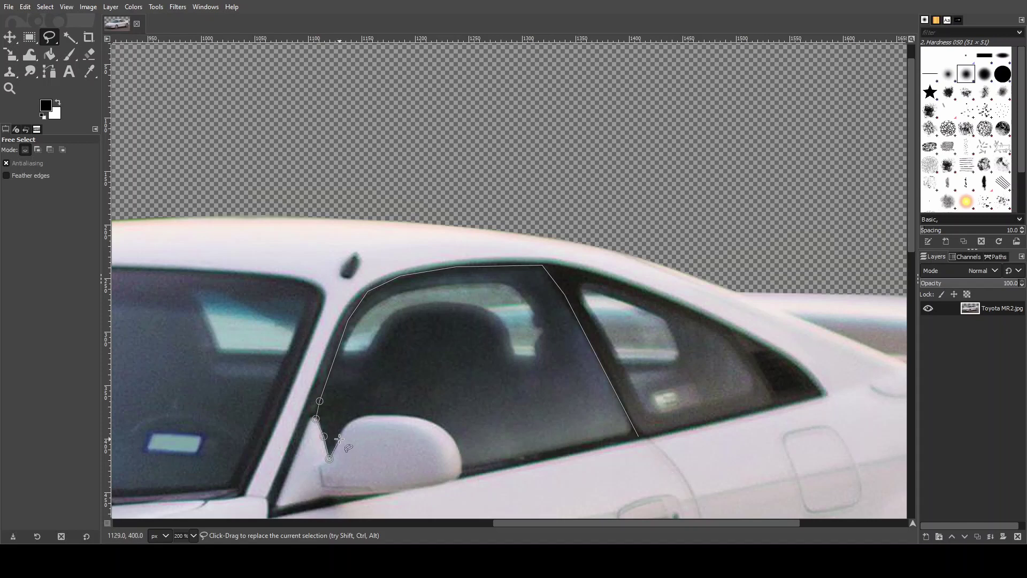
pyautogui.click(340, 438)
pyautogui.click(349, 422)
pyautogui.click(409, 417)
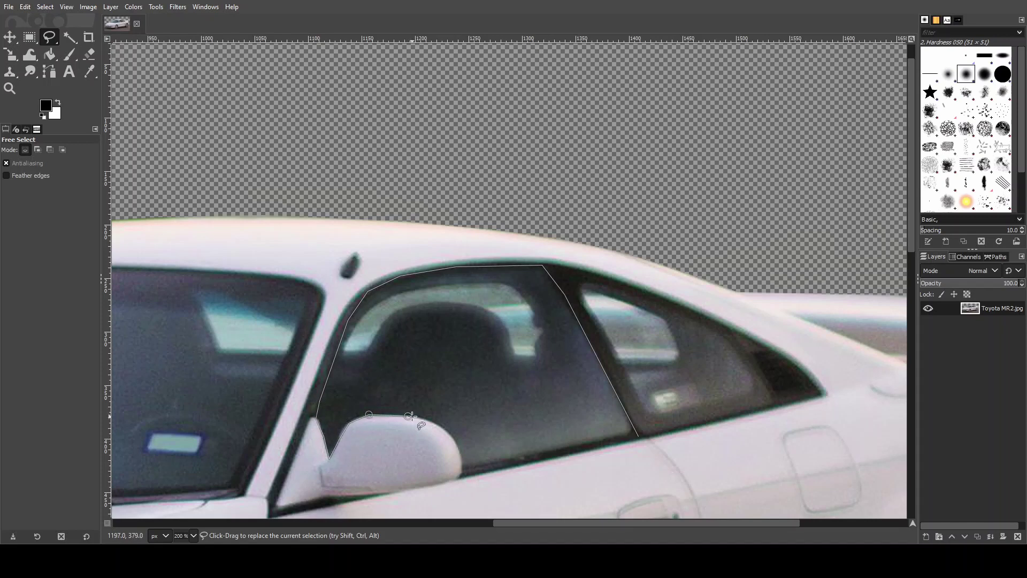
# Step: Close the side-window selection around the mirror and tint it with a black soft-light brush
pyautogui.click(459, 454)
pyautogui.click(463, 477)
pyautogui.click(637, 436)
pyautogui.press('Return')
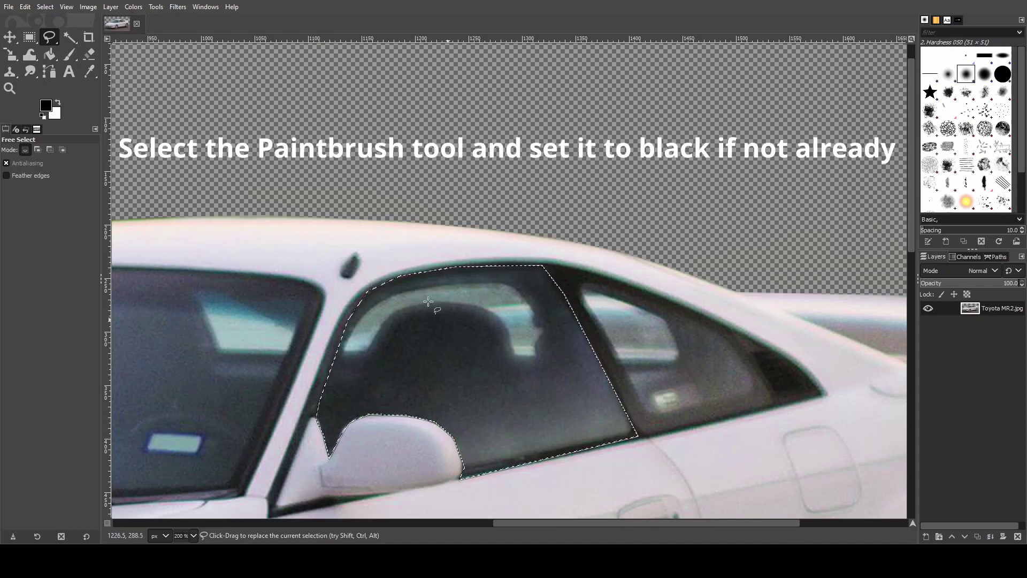
pyautogui.click(67, 56)
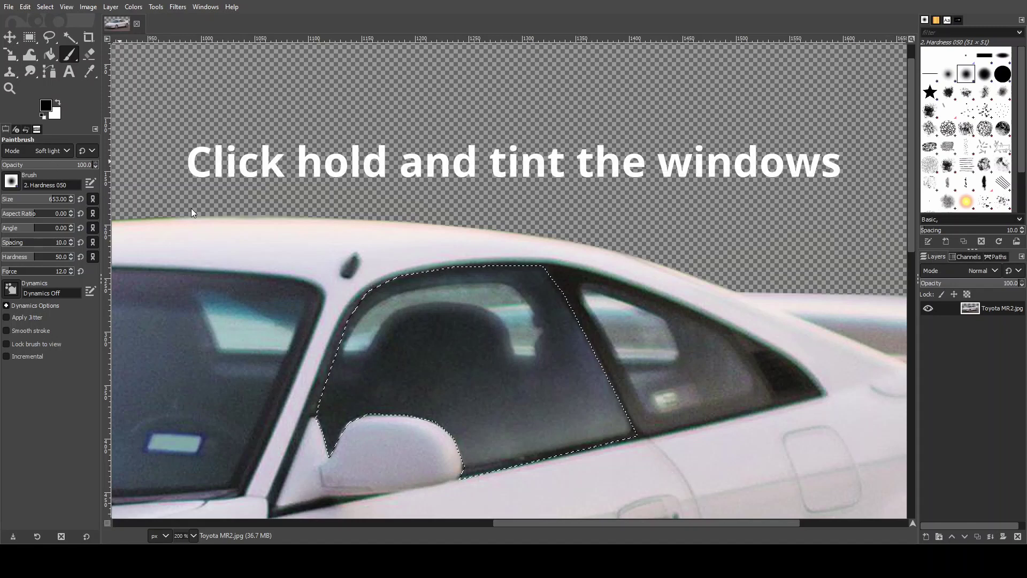
pyautogui.moveTo(621, 406)
pyautogui.mouseDown()
pyautogui.moveTo(323, 329)
pyautogui.moveTo(347, 527)
pyautogui.mouseUp()
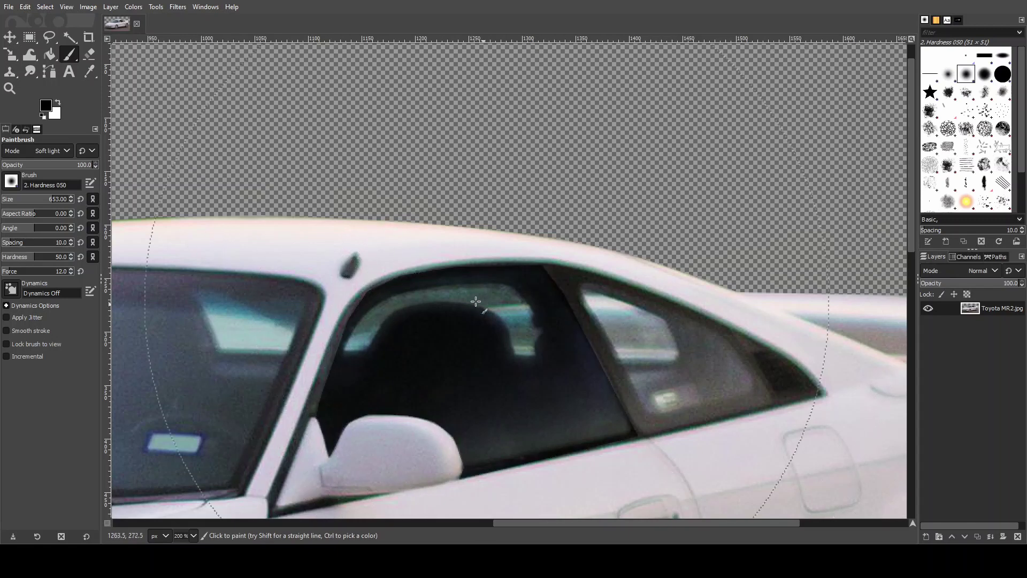
# Step: Paint the hood near-black with the soft-light black brush, then deselect
pyautogui.click(49, 37)
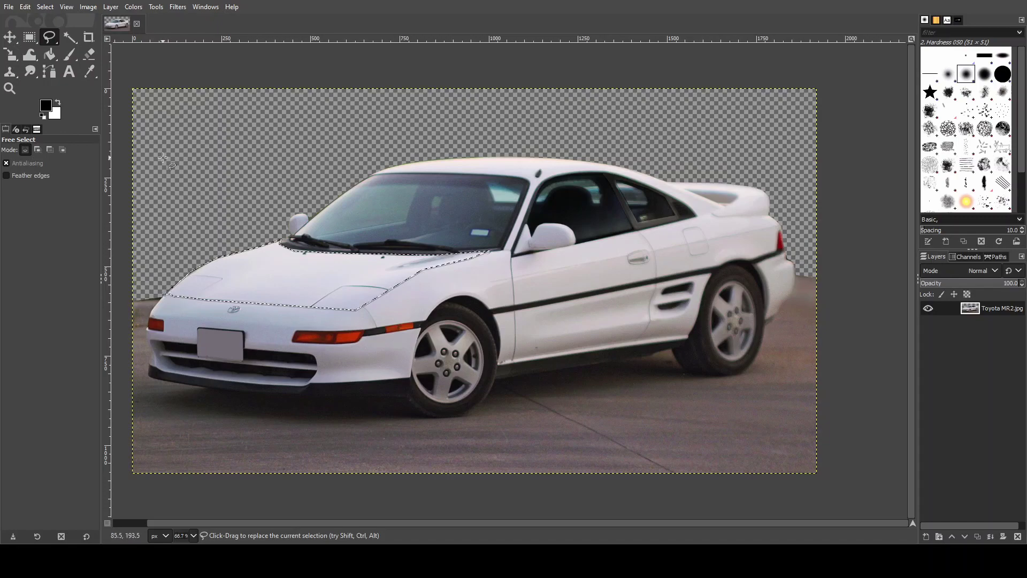
pyautogui.click(69, 54)
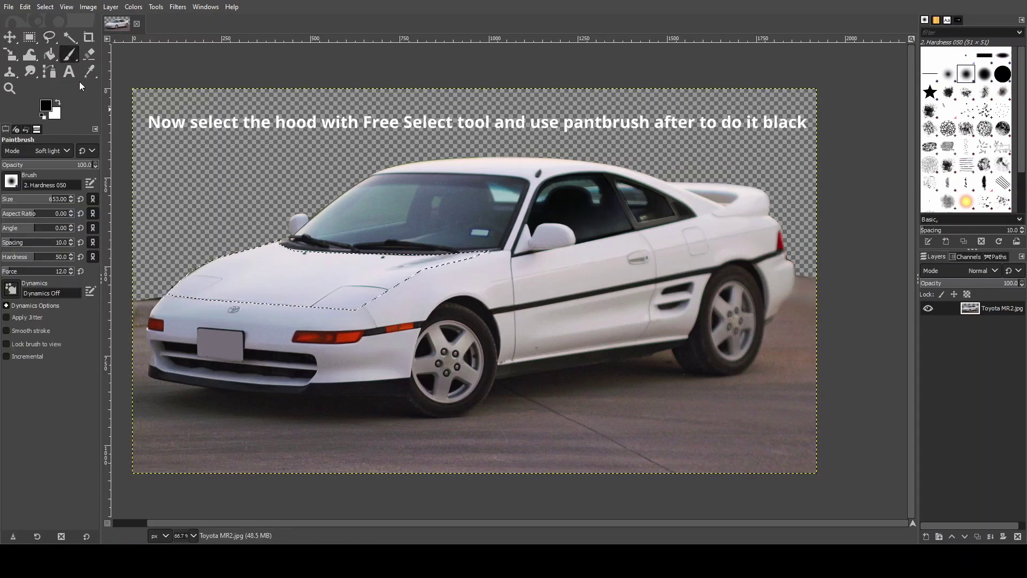
pyautogui.click(253, 285)
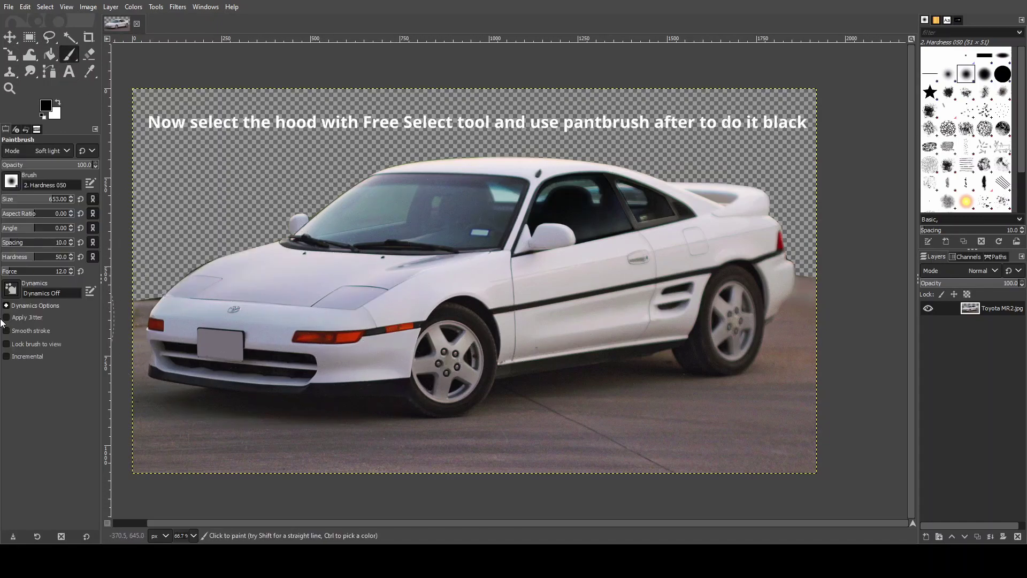
pyautogui.click(254, 285)
pyautogui.hotkey('ctrl', 'shift', 'a')
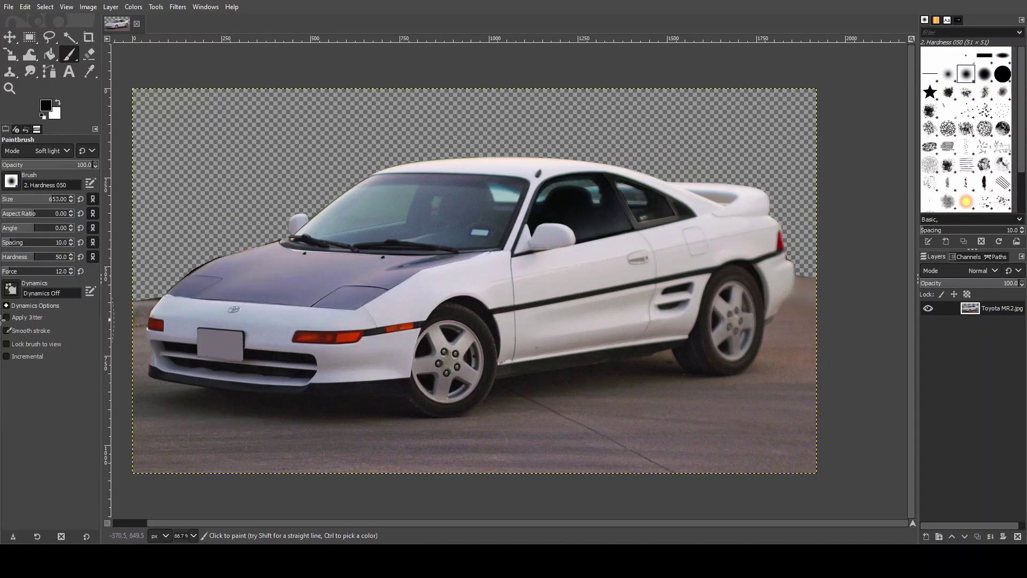
pyautogui.click(289, 300)
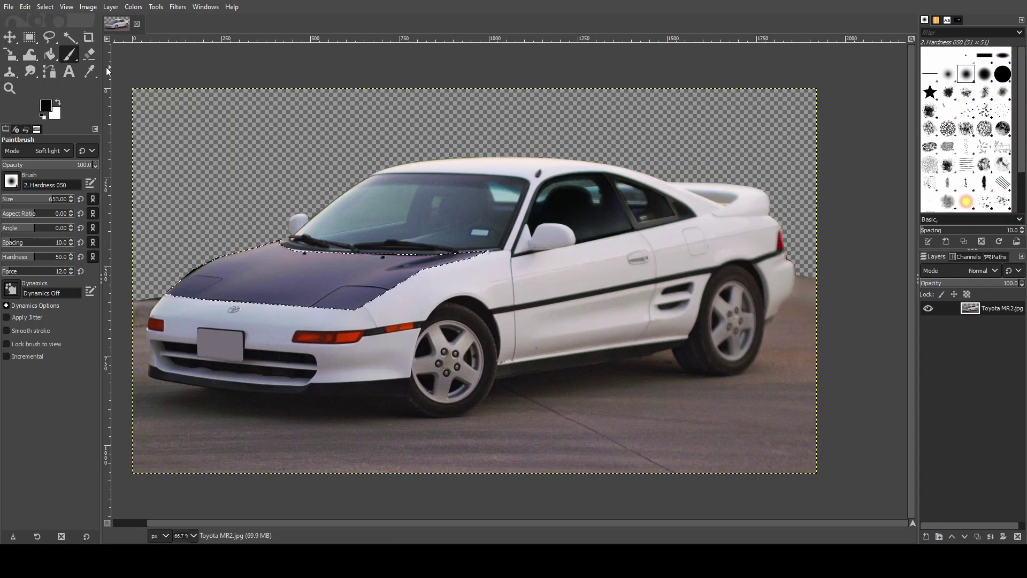
pyautogui.hotkey('ctrl', 'shift', 'a')
pyautogui.click(9, 36)
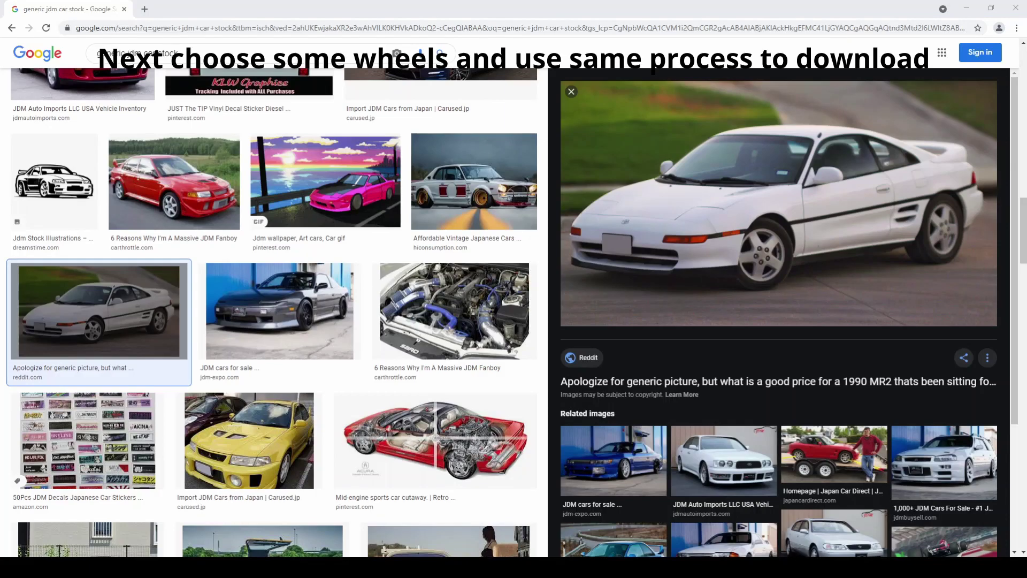
# Step: Search Google Images for 'rims' and open the gold BBS RS wheel preview
pyautogui.scroll(5, 371, 232)
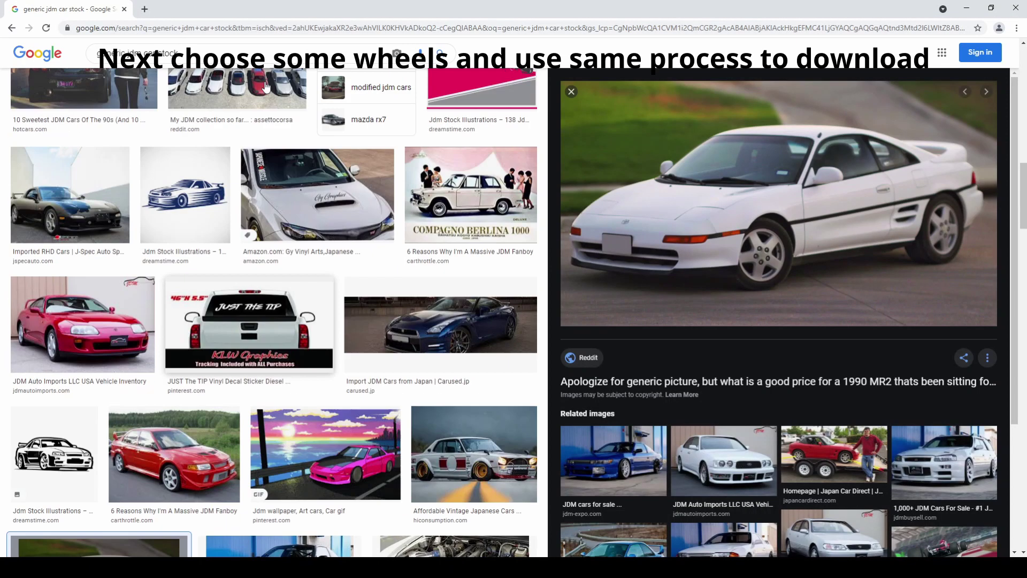
pyautogui.scroll(1, 242, 76)
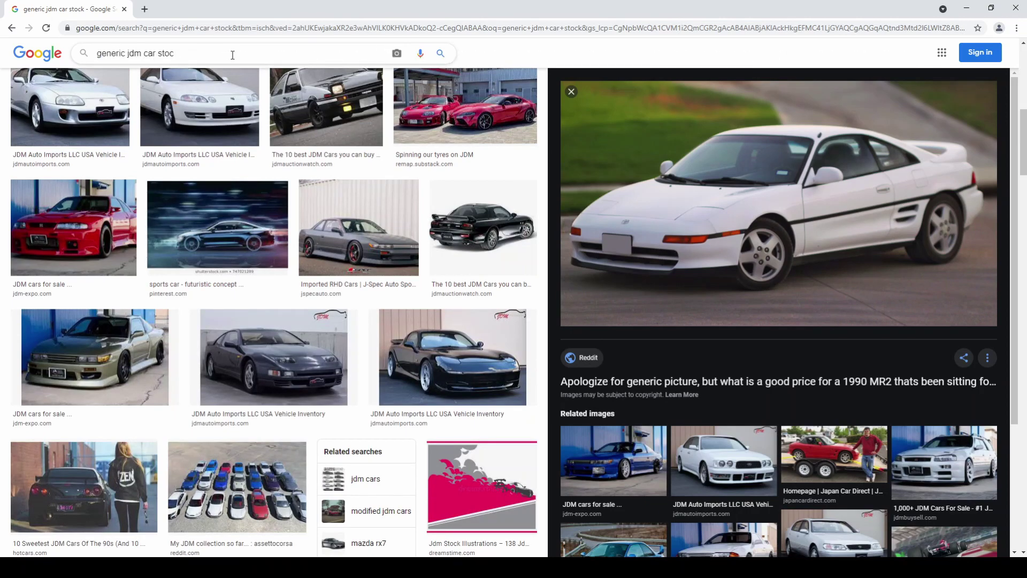
pyautogui.write('rims')
pyautogui.press('Return')
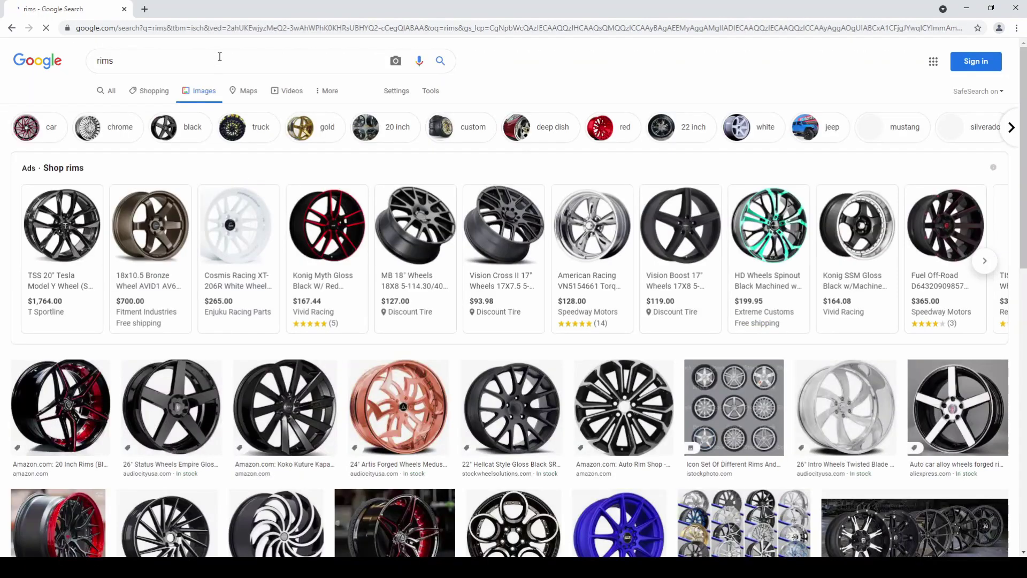
pyautogui.scroll(-2, 292, 268)
pyautogui.scroll(-2, 294, 251)
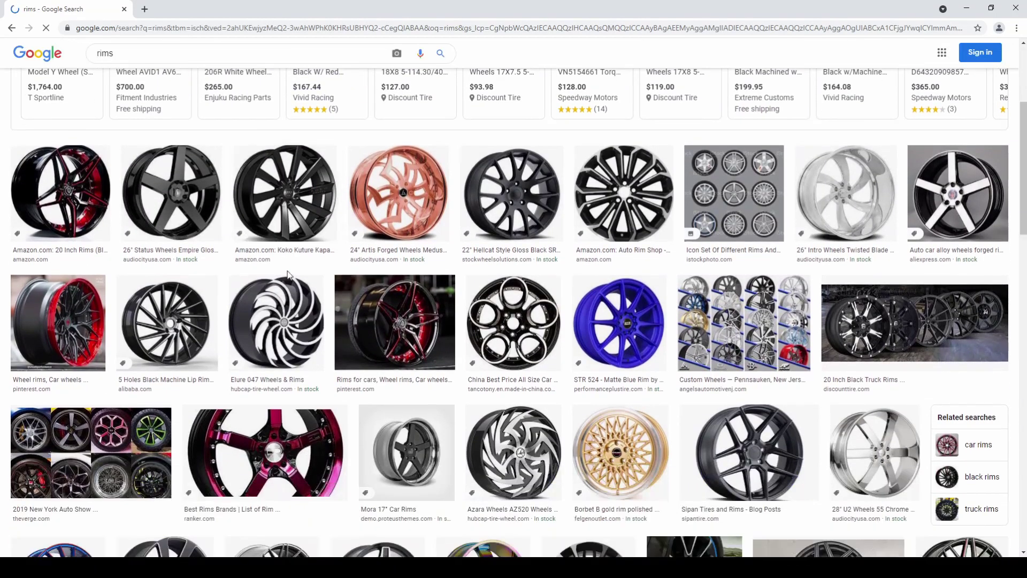
pyautogui.click(828, 546)
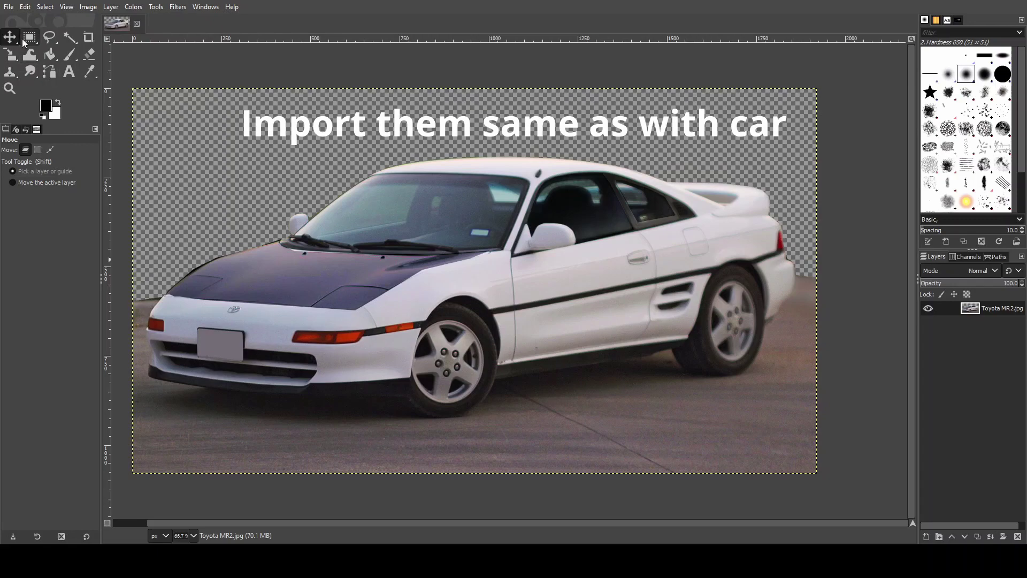
# Step: Import the rim picture as a layer, scale it down and move it up-left
pyautogui.click(9, 7)
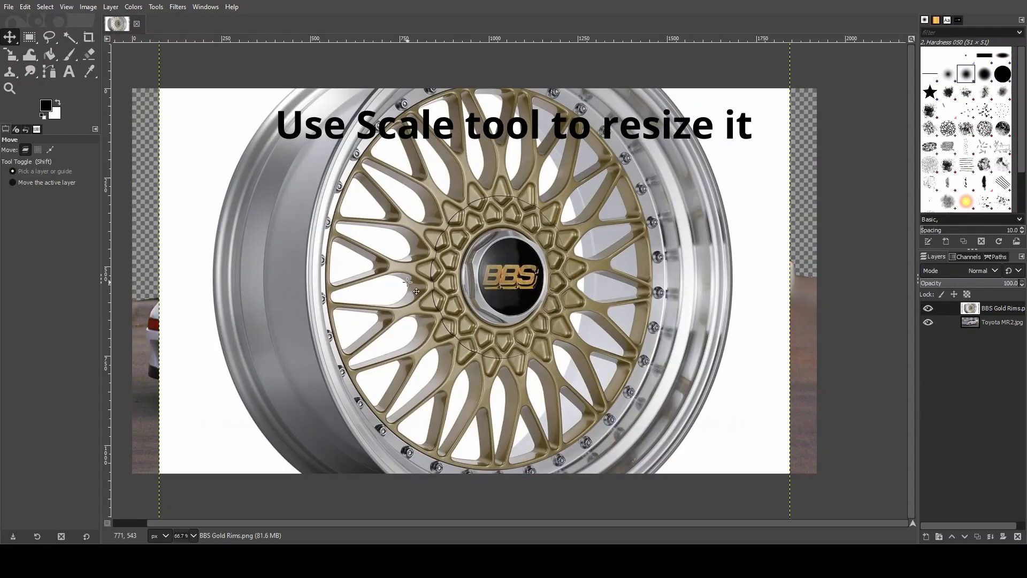
pyautogui.click(10, 54)
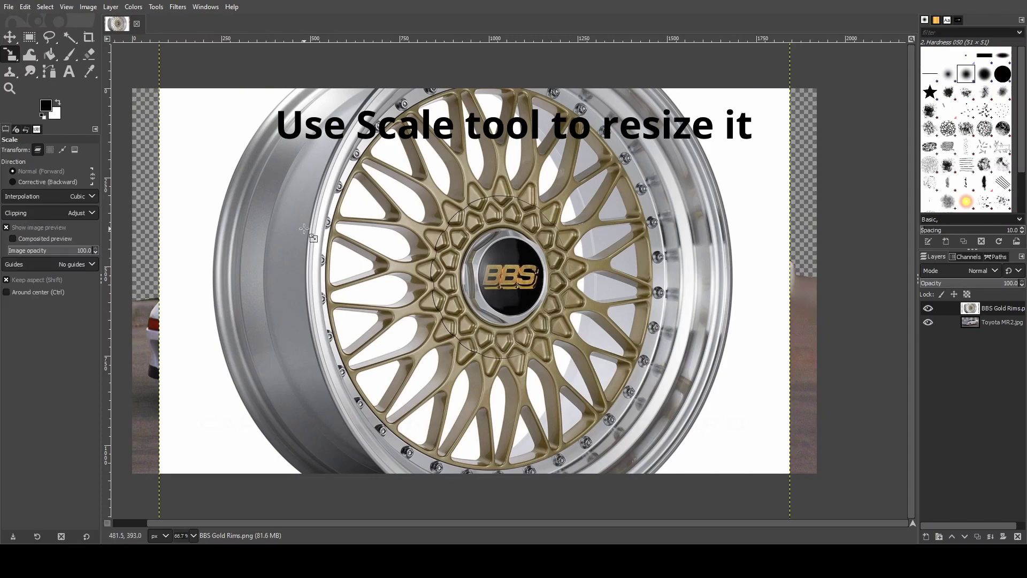
pyautogui.moveTo(271, 188)
pyautogui.mouseDown()
pyautogui.moveTo(411, 318)
pyautogui.moveTo(535, 337)
pyautogui.mouseUp()
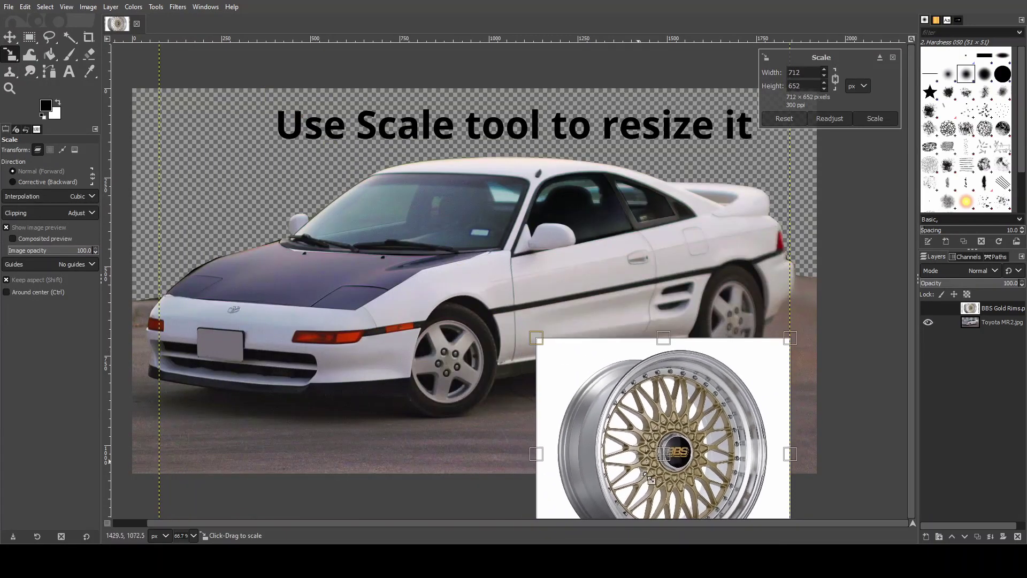
pyautogui.click(9, 37)
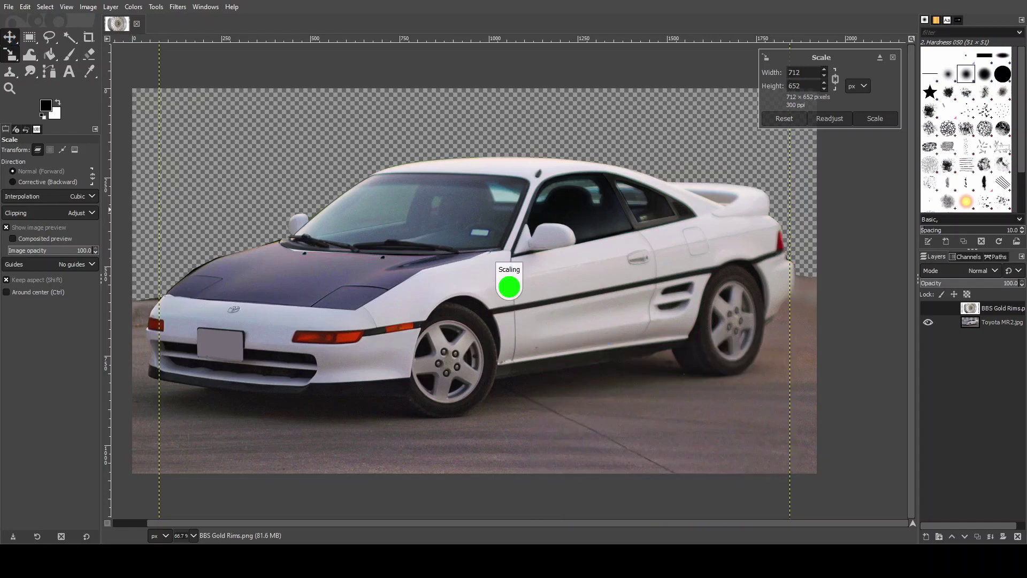
pyautogui.moveTo(673, 426); pyautogui.dragTo(491, 336)
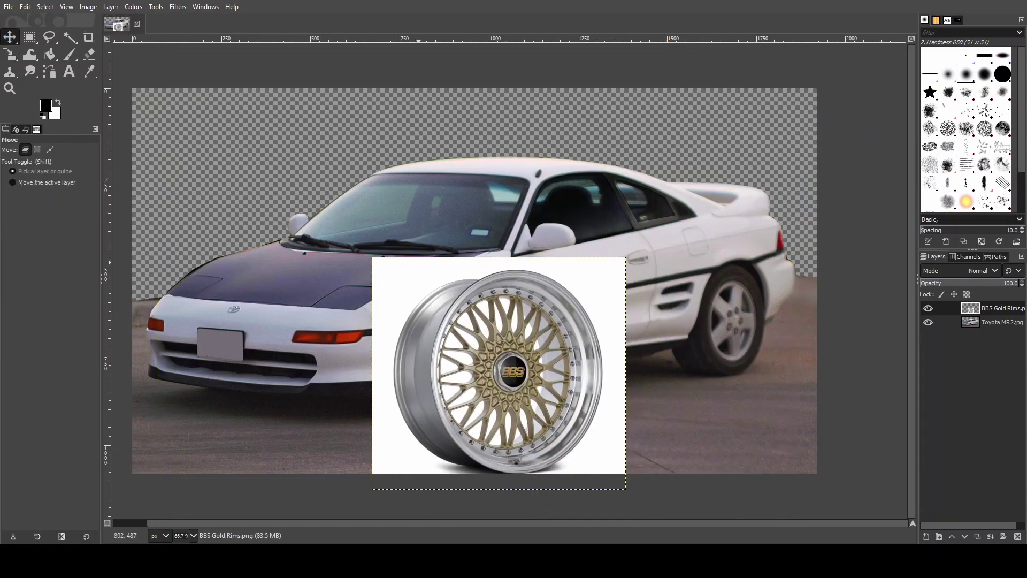
# Step: Shrink the rim layer further to about 421×386 px near the front wheel
pyautogui.click(10, 54)
pyautogui.click(431, 296)
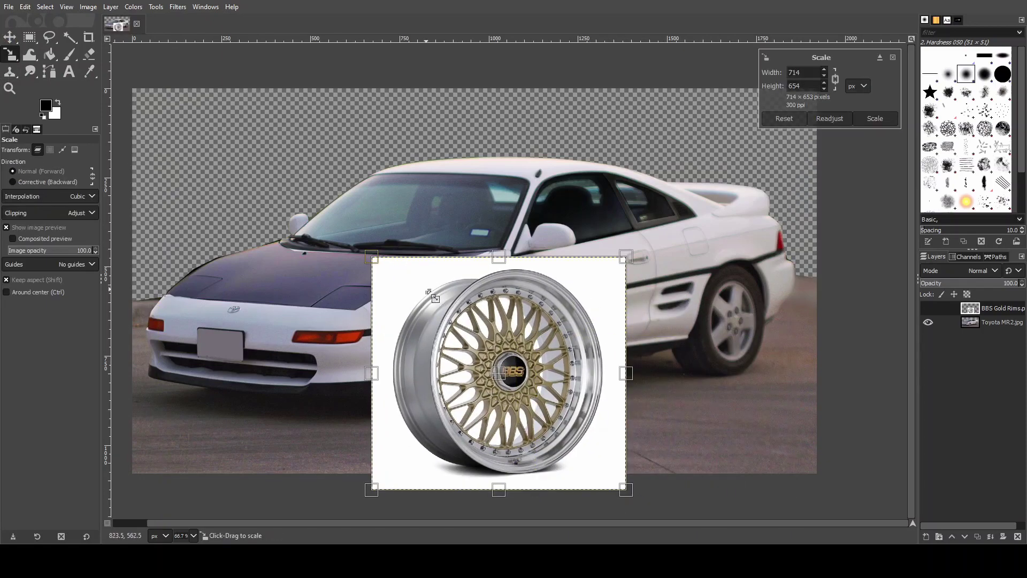
pyautogui.moveTo(431, 297)
pyautogui.mouseDown()
pyautogui.moveTo(531, 401)
pyautogui.moveTo(513, 370)
pyautogui.moveTo(553, 364)
pyautogui.mouseUp()
pyautogui.click(10, 36)
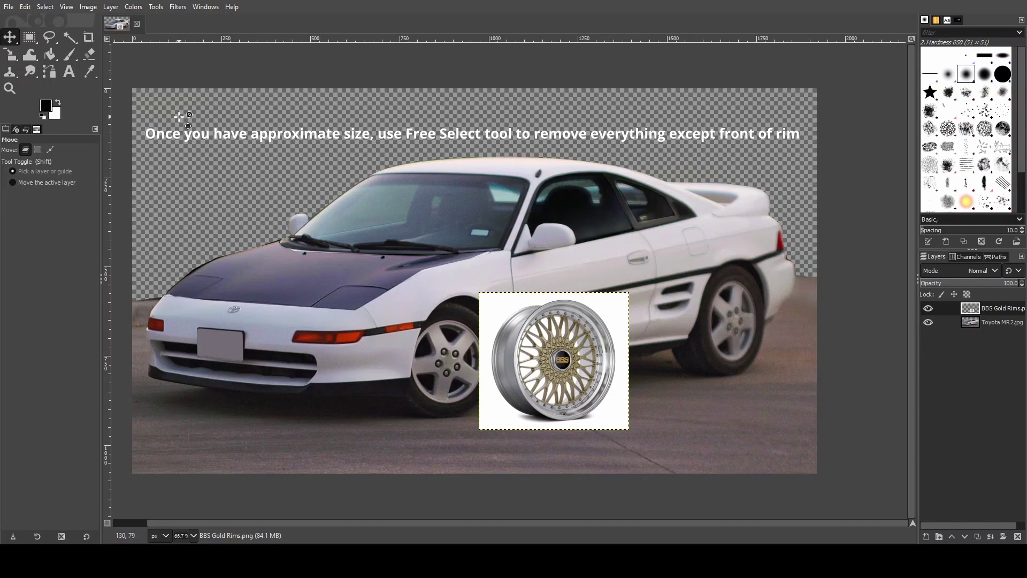
# Step: Outline the gold rim's front face with Free Select
pyautogui.click(50, 36)
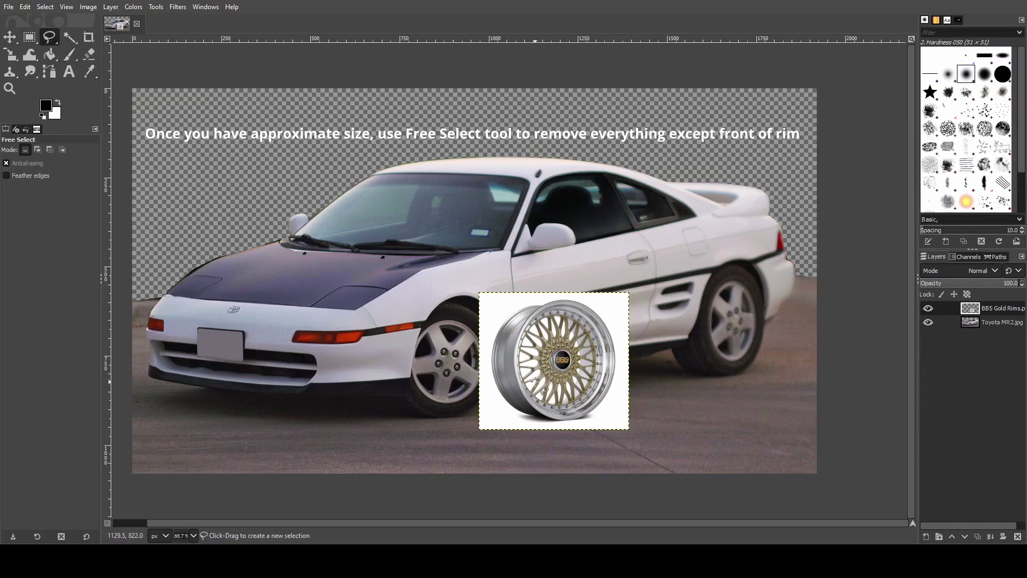
pyautogui.scroll(1, 537, 381)
pyautogui.scroll(1, 536, 381)
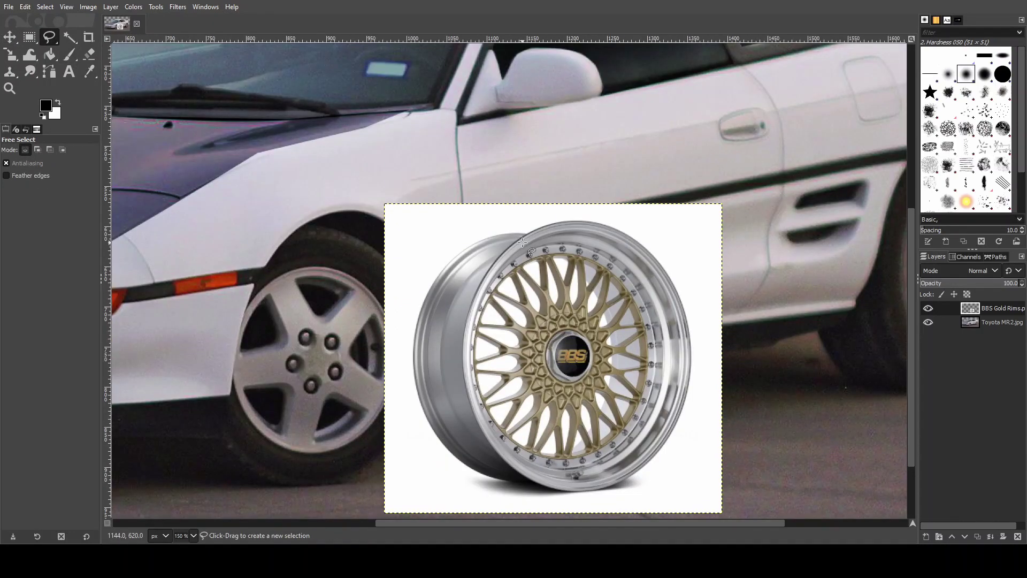
pyautogui.click(536, 229)
pyautogui.moveTo(492, 265); pyautogui.dragTo(477, 289)
pyautogui.click(475, 421)
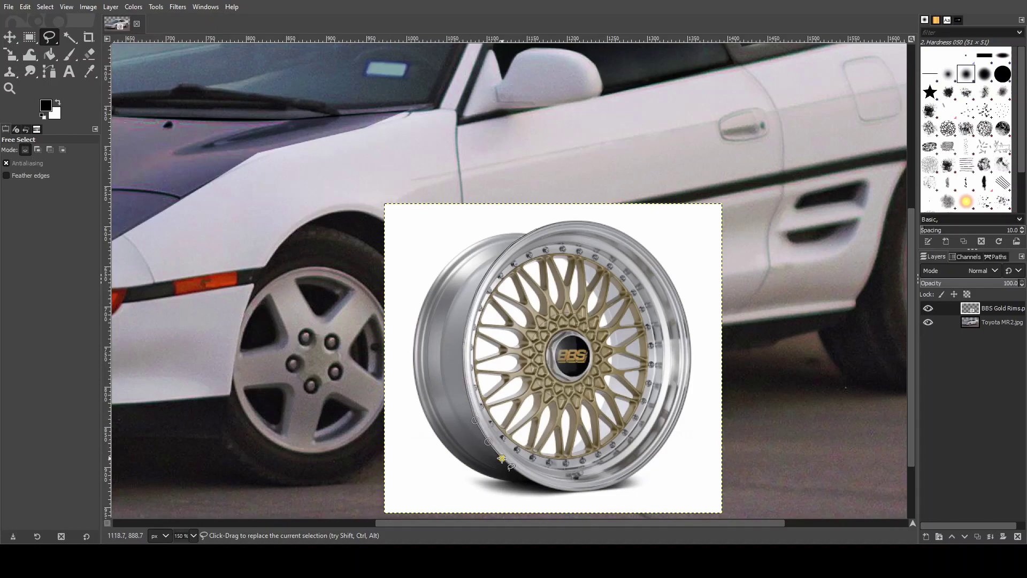
pyautogui.moveTo(508, 468)
pyautogui.mouseDown()
pyautogui.moveTo(566, 491)
pyautogui.moveTo(644, 473)
pyautogui.moveTo(684, 411)
pyautogui.moveTo(683, 306)
pyautogui.mouseUp()
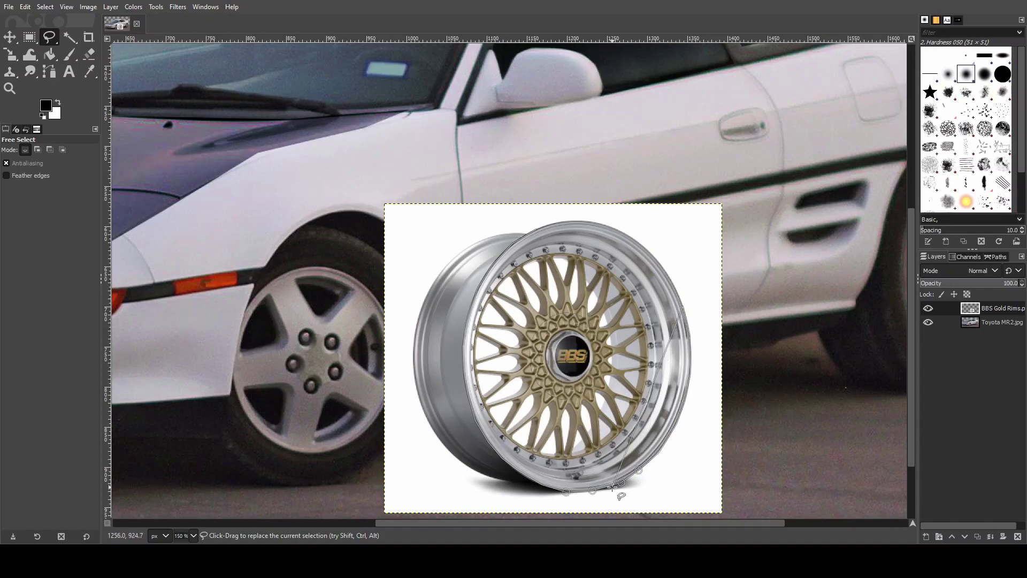
pyautogui.click(529, 253)
pyautogui.moveTo(529, 253); pyautogui.dragTo(520, 245)
pyautogui.press('Return')
# Step: Draw a larger selection outline around the area surrounding the rim
pyautogui.click(600, 221)
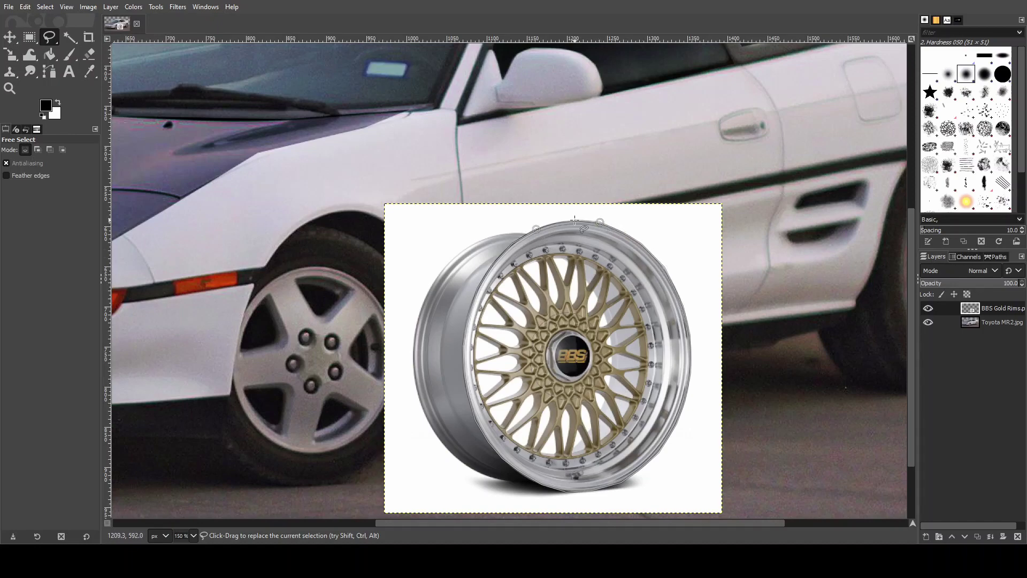
pyautogui.click(729, 190)
pyautogui.scroll(-3, 768, 397)
pyautogui.click(757, 439)
pyautogui.click(313, 441)
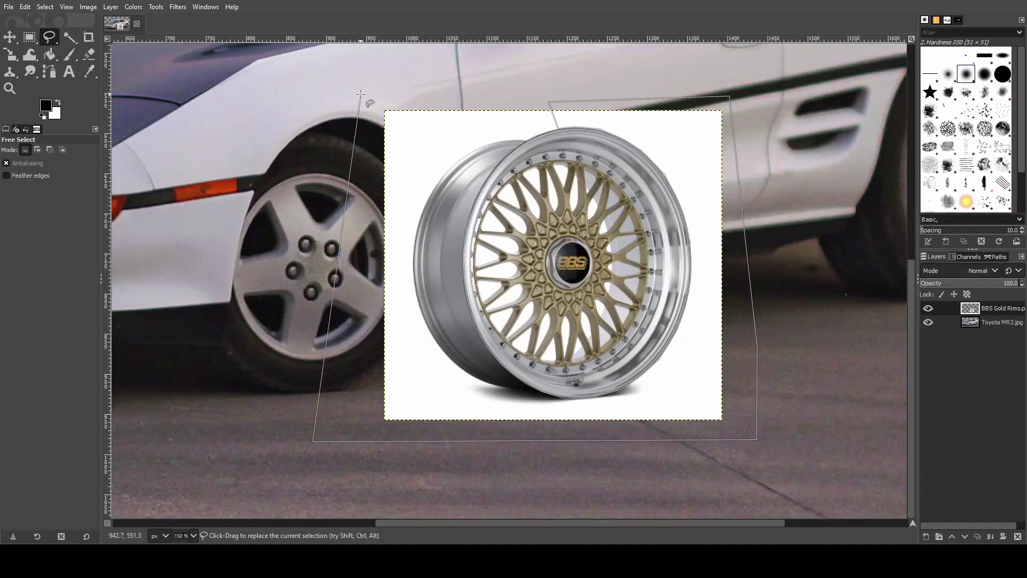
pyautogui.click(361, 94)
pyautogui.click(531, 75)
pyautogui.click(536, 135)
# Step: Erase the white background around the rim and move it onto the front wheel
pyautogui.click(90, 54)
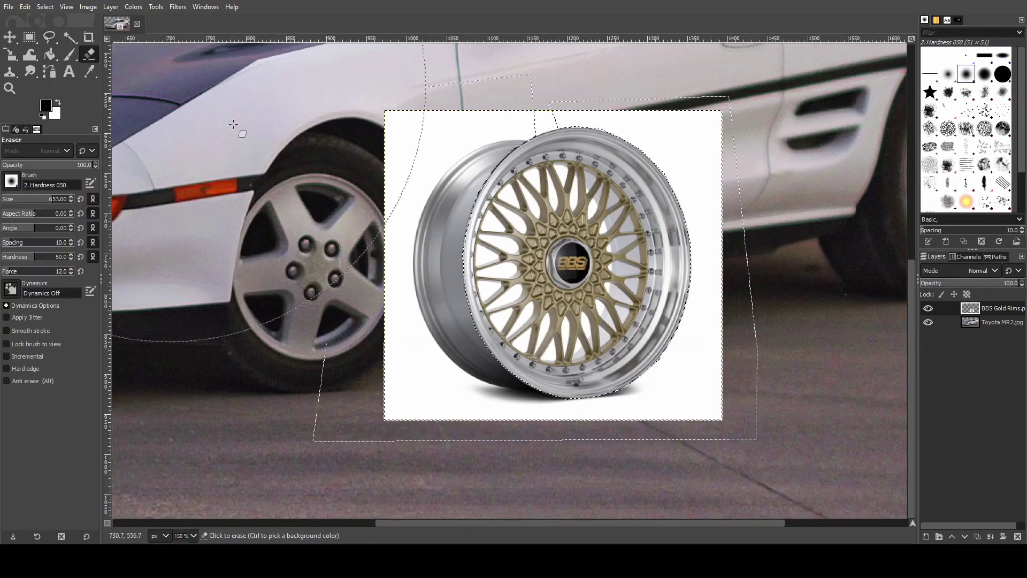
pyautogui.moveTo(410, 199); pyautogui.dragTo(591, 455)
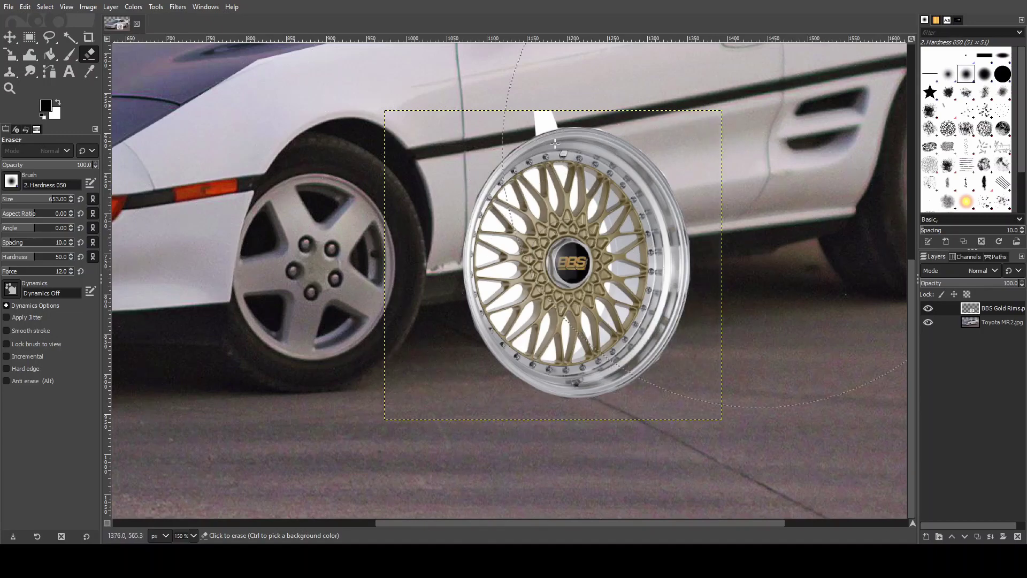
pyautogui.click(545, 122)
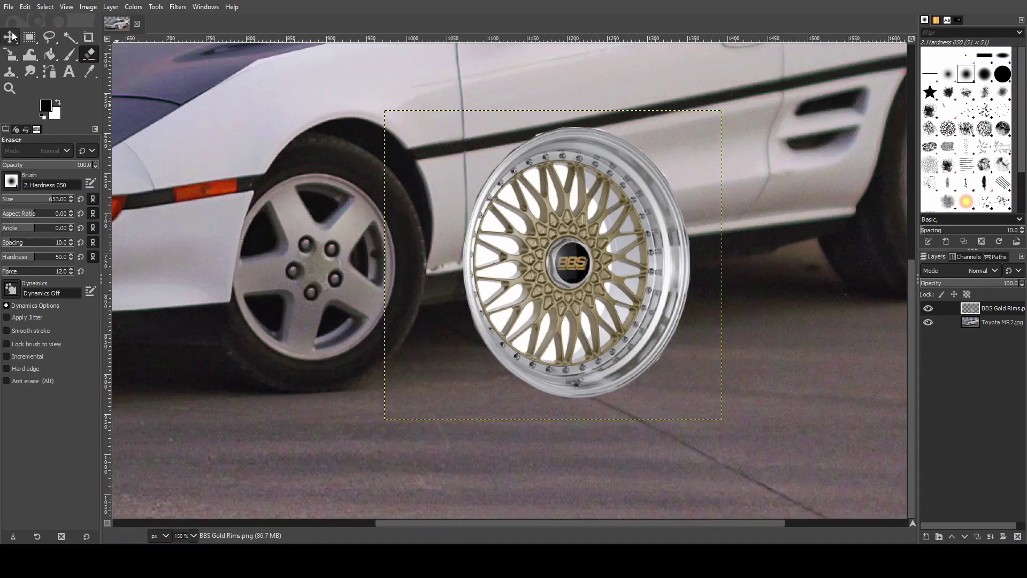
pyautogui.press('m')
pyautogui.moveTo(546, 313); pyautogui.dragTo(312, 311)
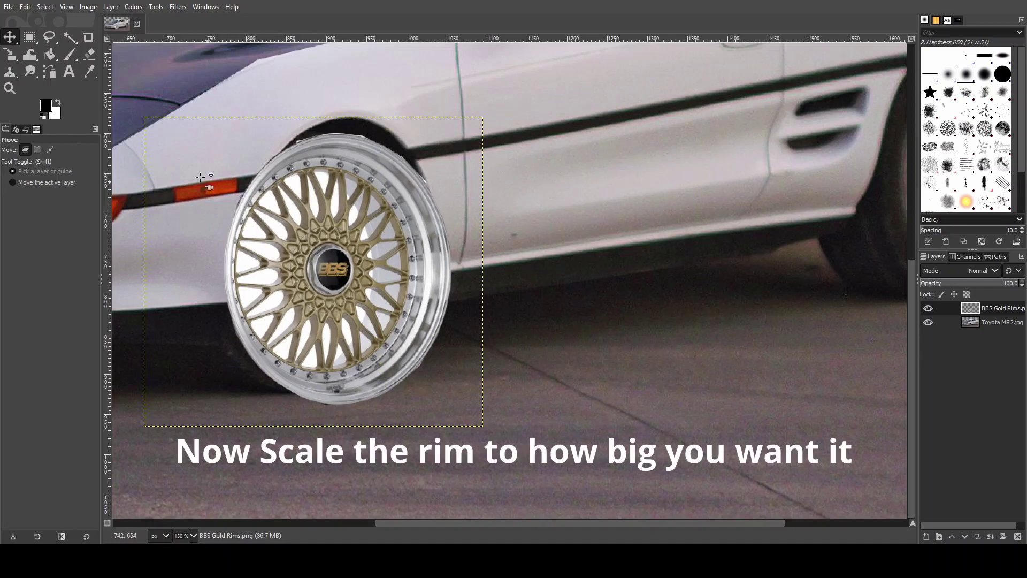
# Step: Shrink the rim to about 303×278 px and move it onto the front wheel
pyautogui.click(11, 55)
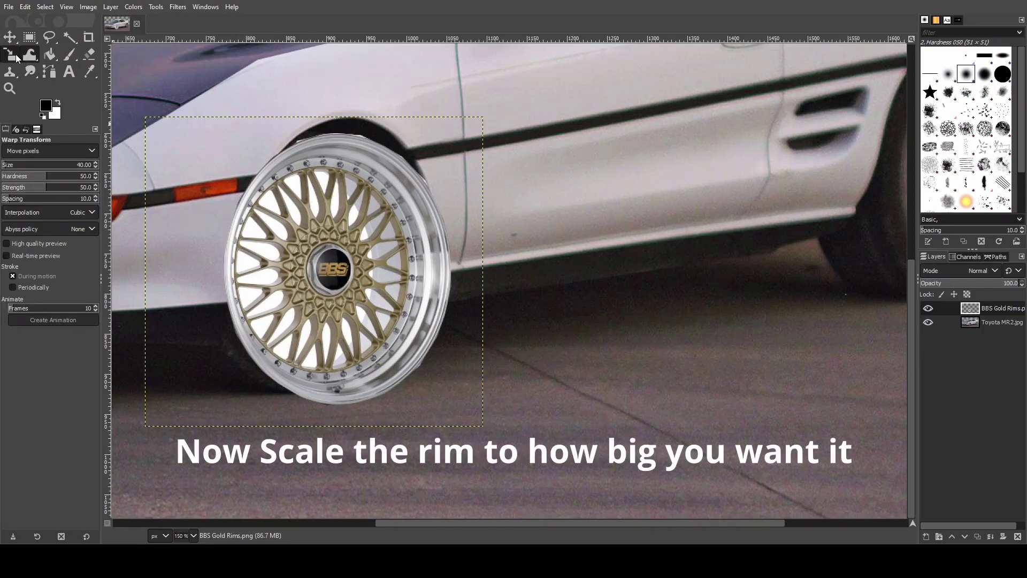
pyautogui.click(293, 247)
pyautogui.moveTo(294, 247); pyautogui.dragTo(301, 262)
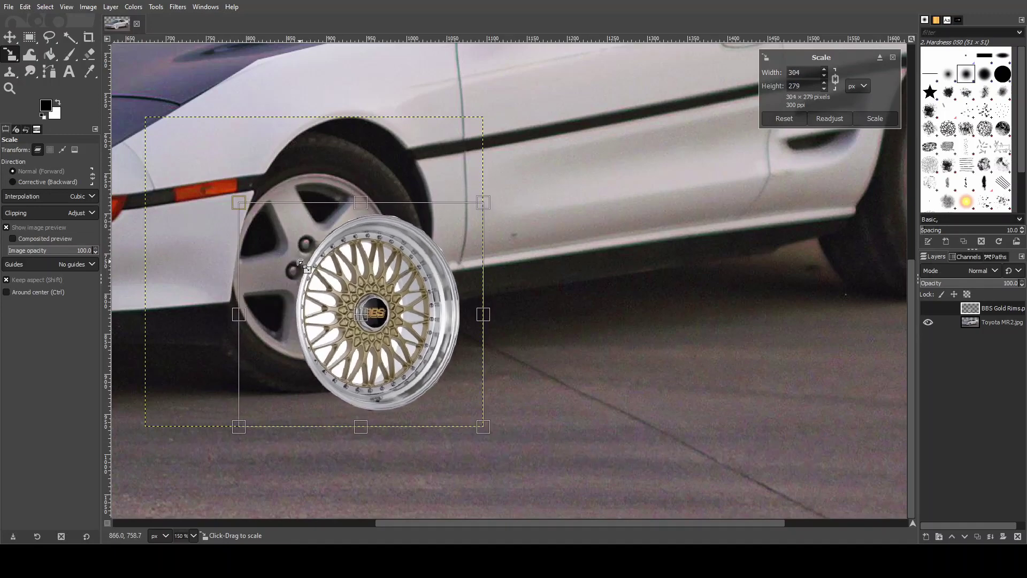
pyautogui.click(9, 36)
pyautogui.moveTo(345, 290); pyautogui.dragTo(287, 247)
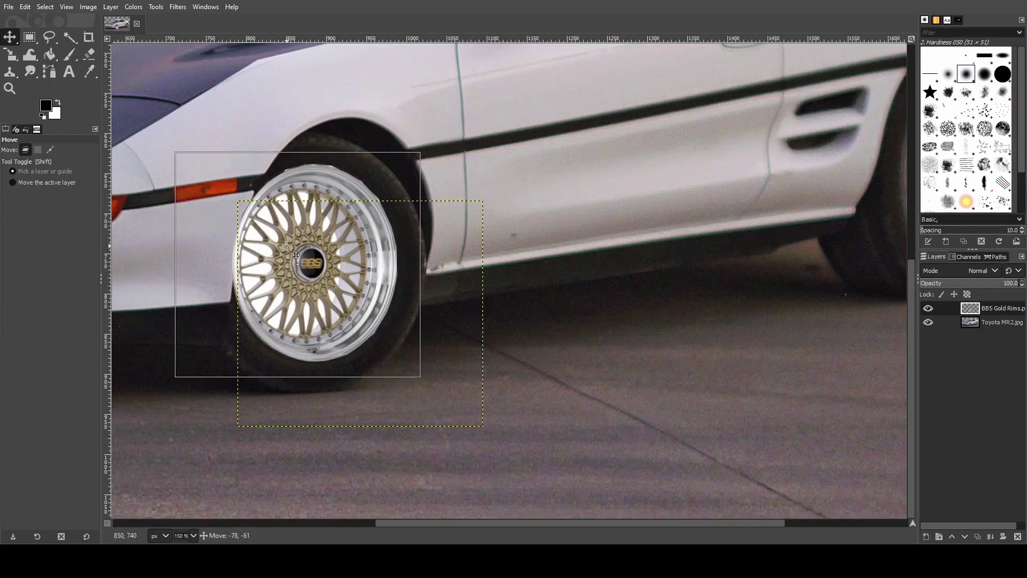
# Step: Enlarge the rim to 334×307 px, nudge it into the arch, and zoom out to check
pyautogui.hotkey('shift', 's')
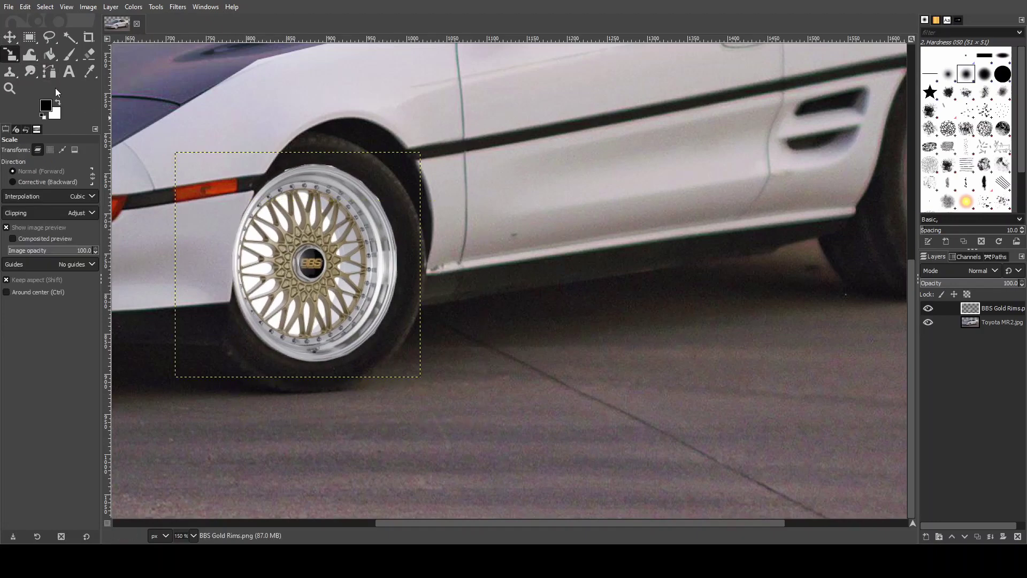
pyautogui.click(259, 222)
pyautogui.moveTo(259, 222); pyautogui.dragTo(231, 199)
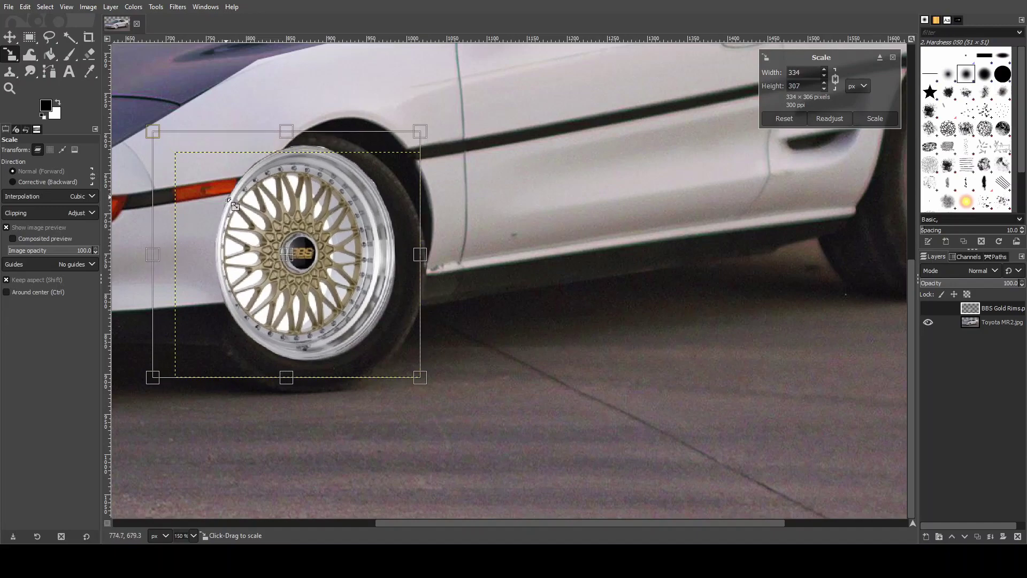
pyautogui.press('m')
pyautogui.moveTo(273, 289); pyautogui.dragTo(288, 297)
pyautogui.press('1')
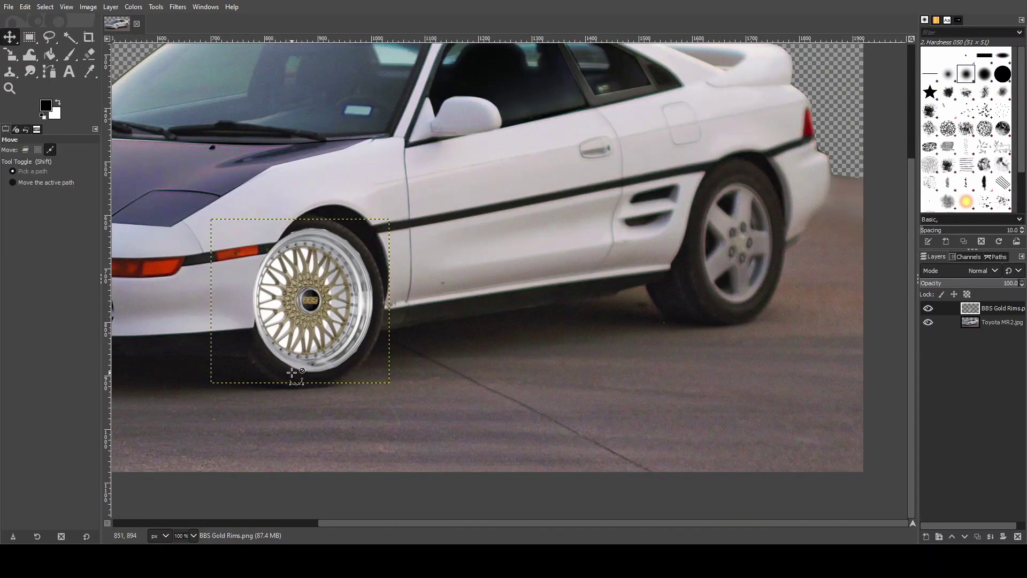
pyautogui.moveTo(341, 524); pyautogui.dragTo(243, 529)
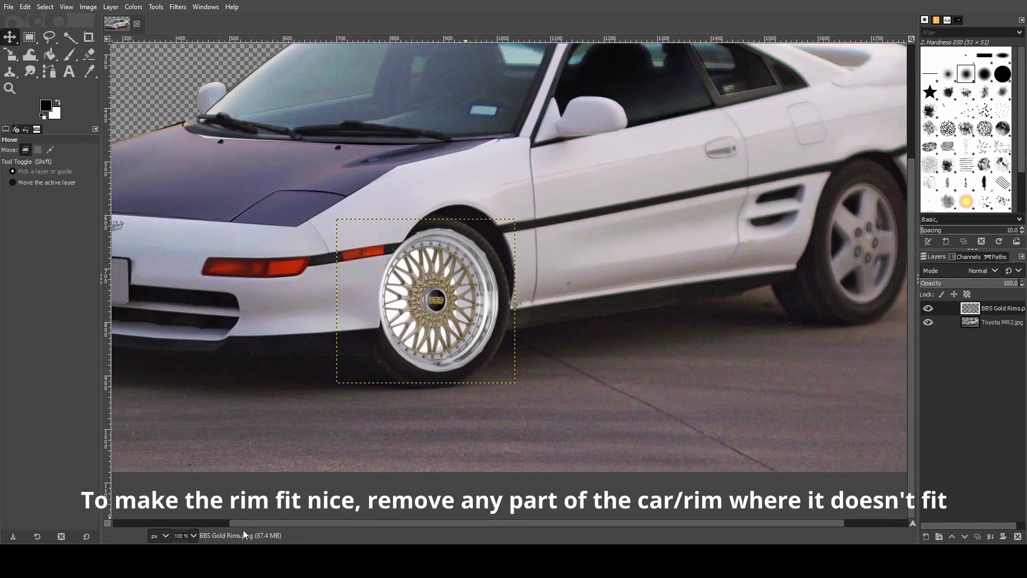
pyautogui.scroll(5, 374, 369)
pyautogui.scroll(-3, 409, 338)
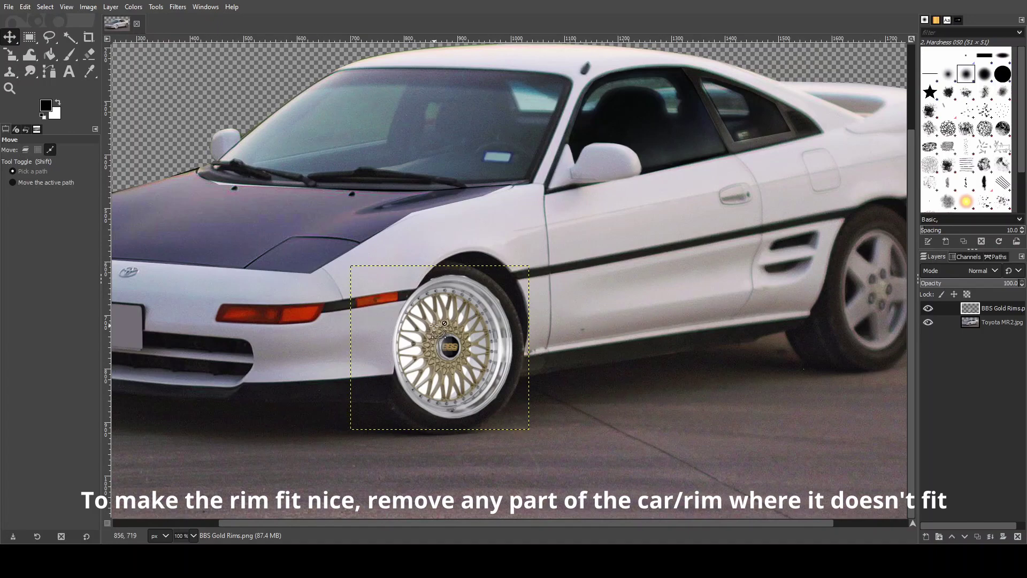
pyautogui.scroll(1, 422, 331)
pyautogui.scroll(1, 434, 325)
# Step: Hide the BBS Gold Rims layer and start a freehand outline along the front fender
pyautogui.press('m')
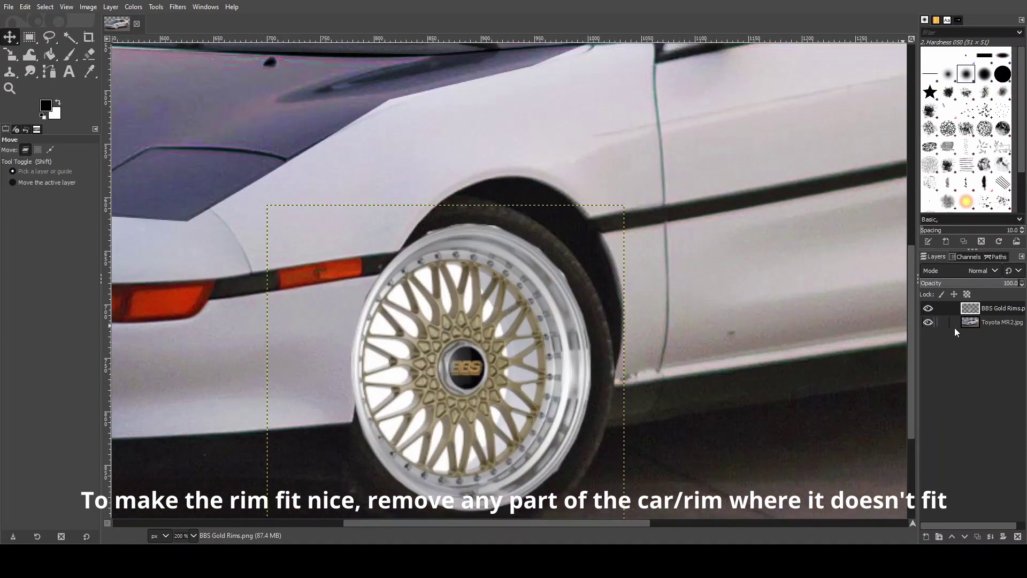
pyautogui.click(928, 308)
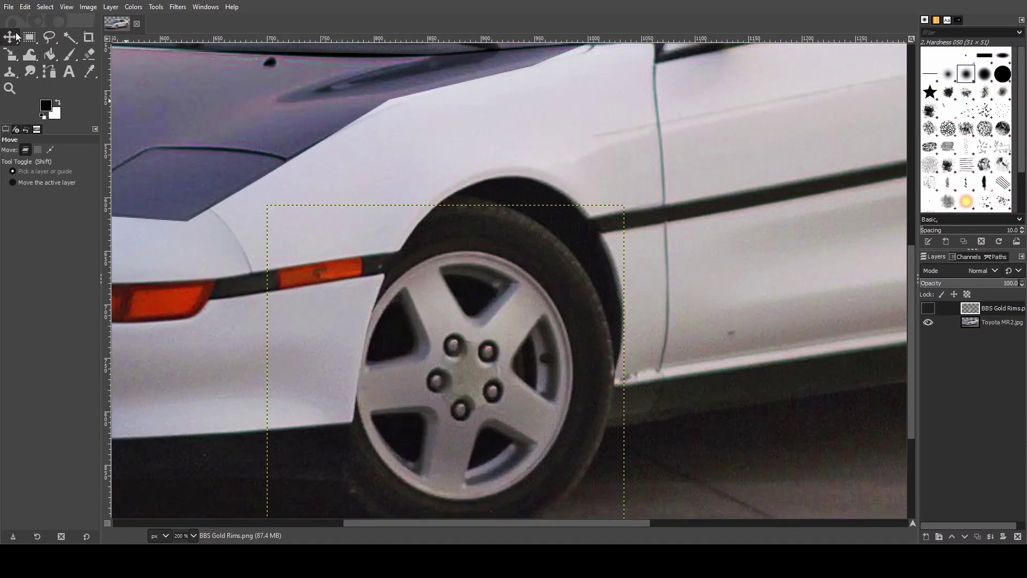
pyautogui.press('f')
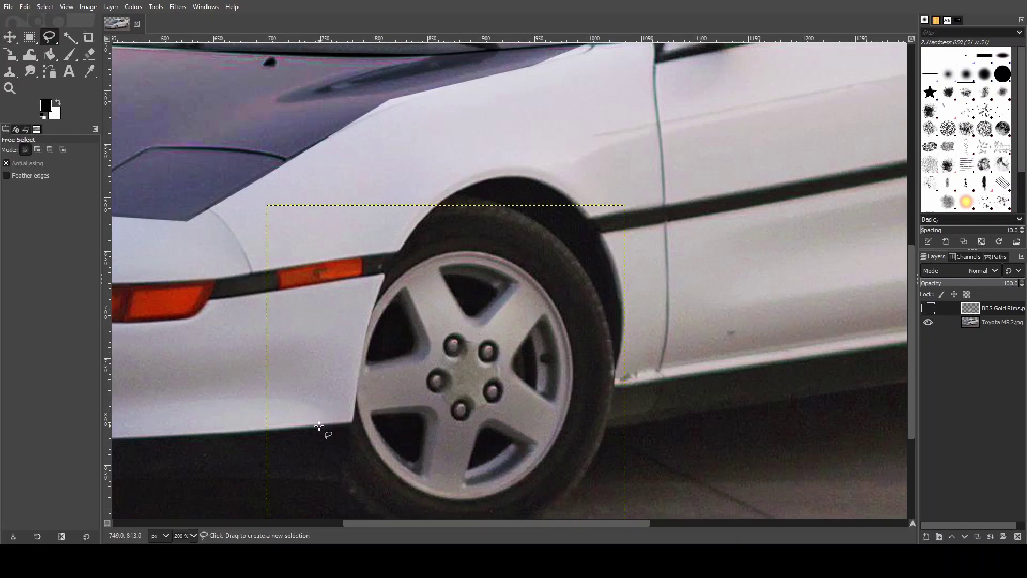
pyautogui.click(268, 429)
pyautogui.click(353, 422)
pyautogui.click(372, 313)
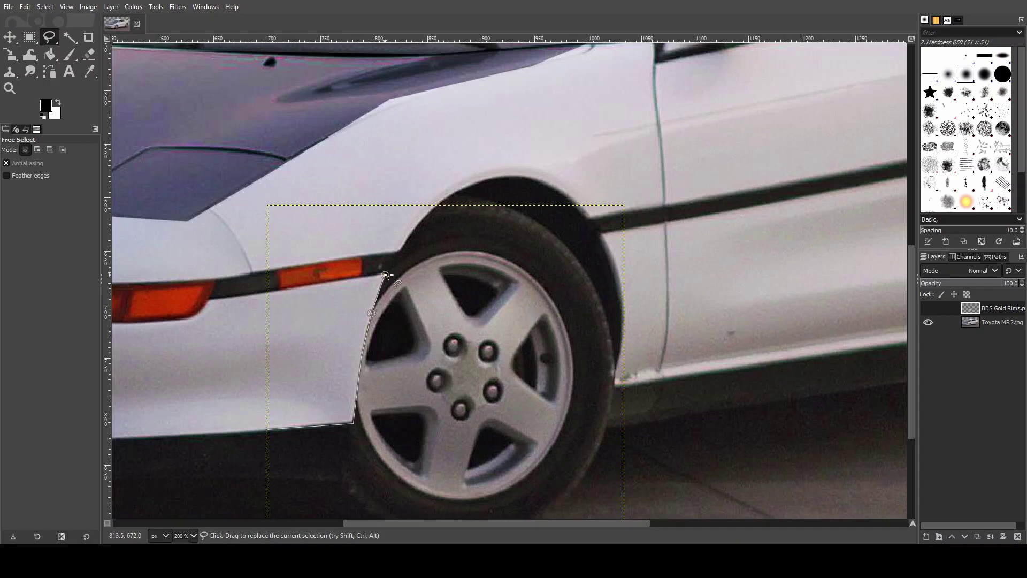
pyautogui.click(385, 275)
# Step: Finish the fender selection around the wheel arch, toggling the rims layer to check position
pyautogui.click(928, 308)
pyautogui.click(400, 250)
pyautogui.click(928, 309)
pyautogui.click(299, 228)
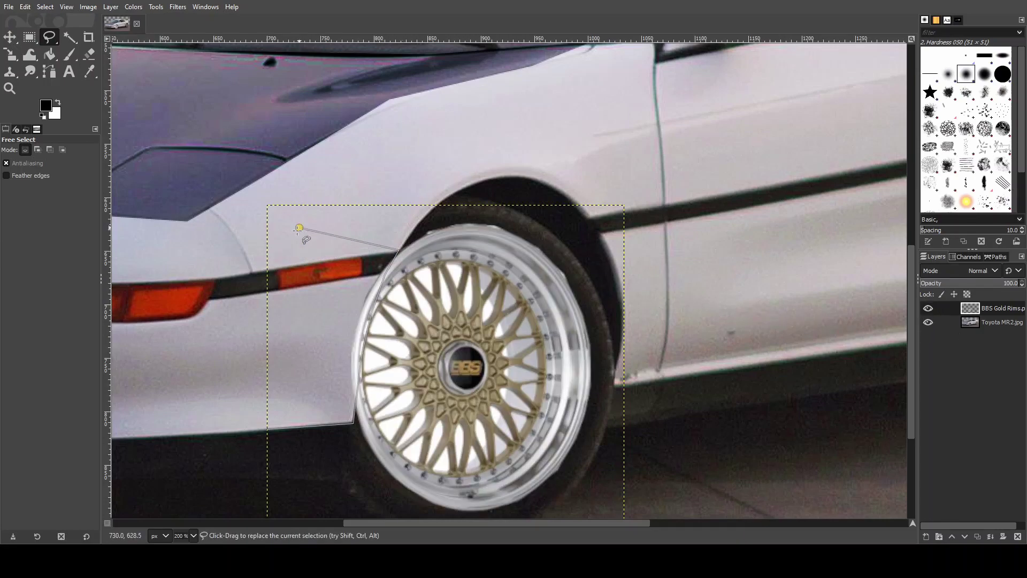
pyautogui.click(268, 430)
# Step: Erase the rim overlap, then zoom in and refine the outline along the tire and rim edges
pyautogui.hotkey('shift', 'e')
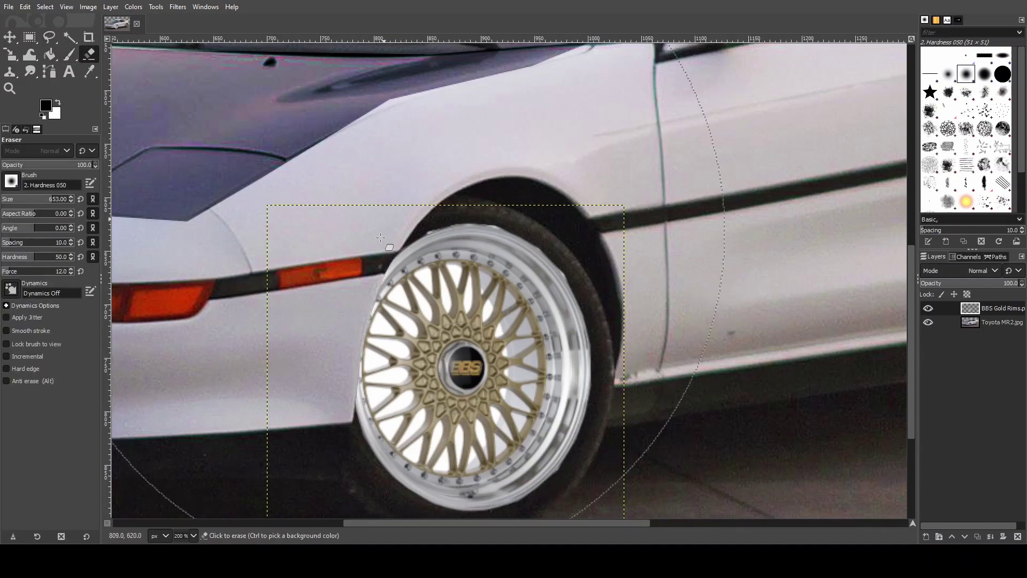
pyautogui.click(49, 37)
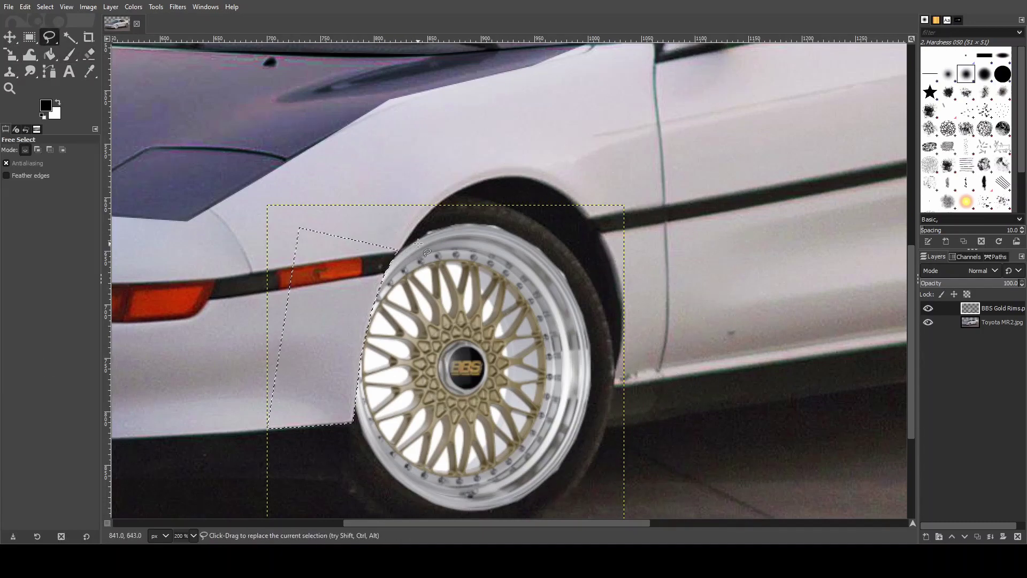
pyautogui.scroll(2, 418, 243)
pyautogui.scroll(1, 416, 230)
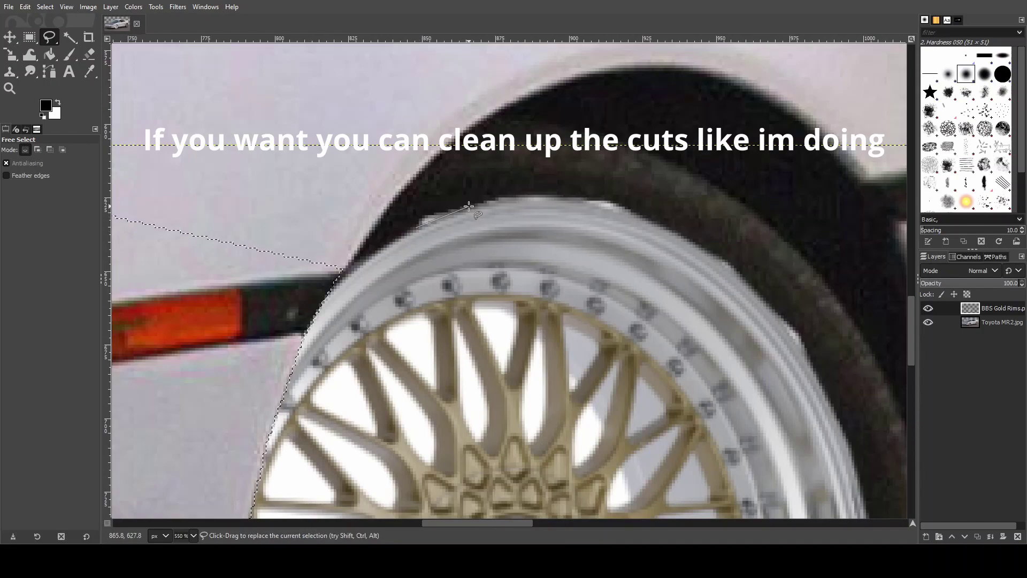
pyautogui.click(508, 199)
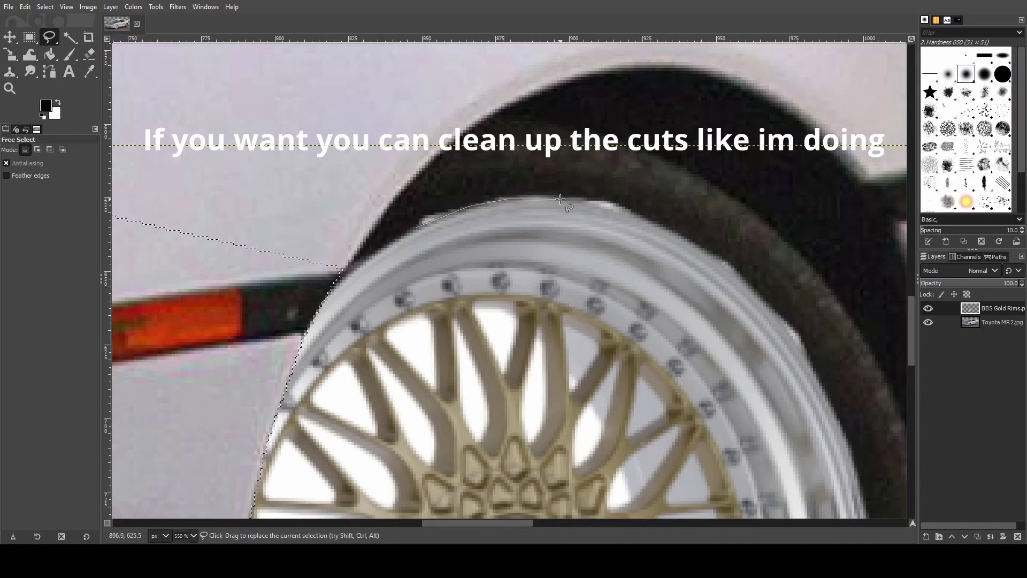
pyautogui.click(626, 213)
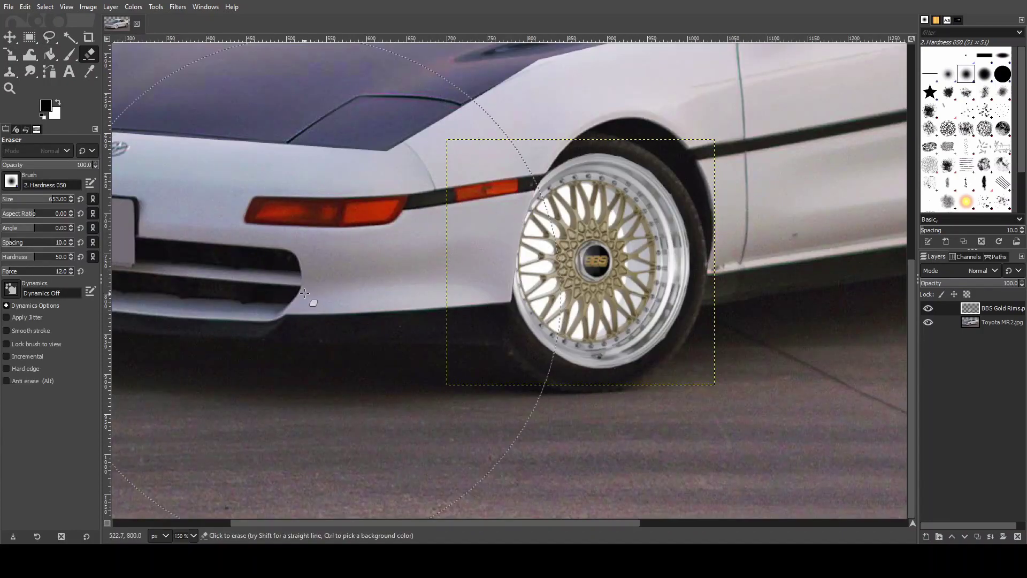
# Step: Zoom out and commit a freehand selection tracing the whole car body above both rims
pyautogui.press('-')
pyautogui.press('-')
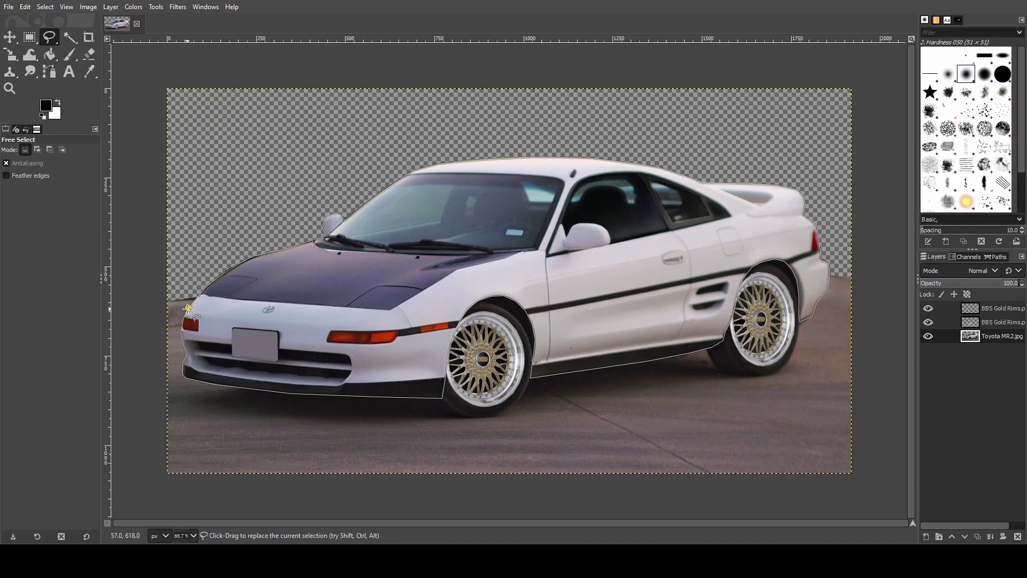
pyautogui.click(502, 284)
pyautogui.press('Return')
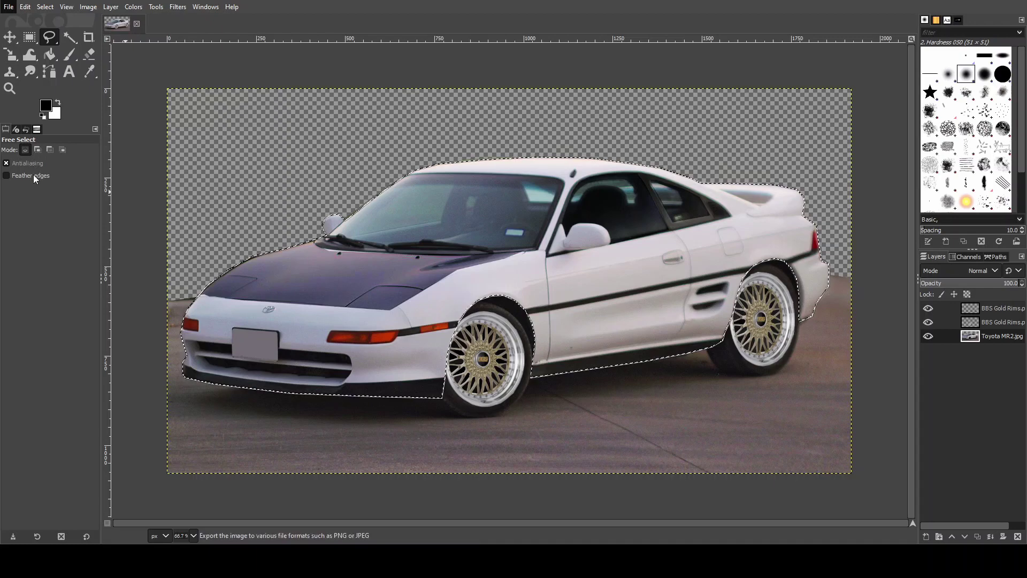
# Step: Erase the selected car body area from the original photo
pyautogui.hotkey('shift', 'e')
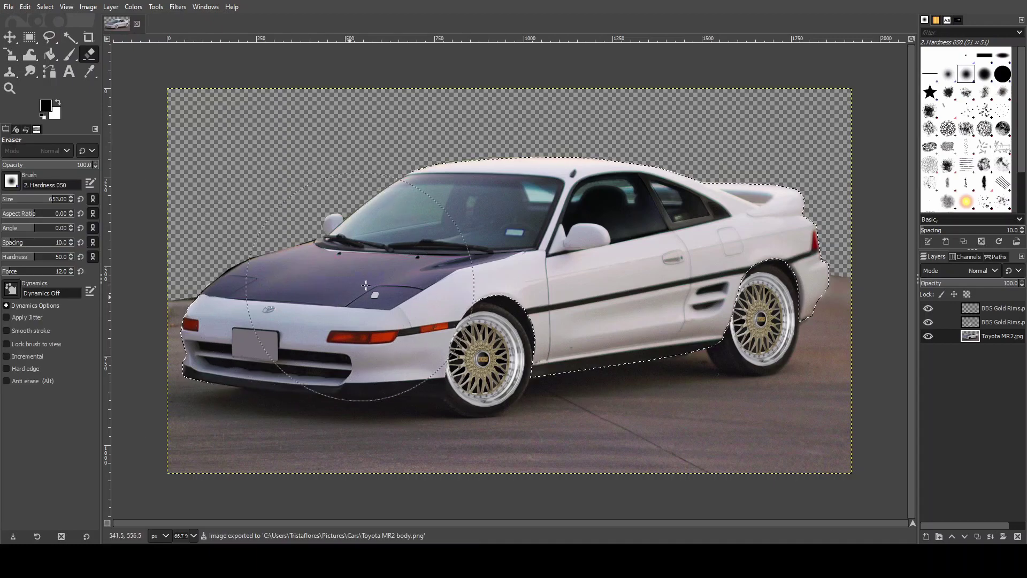
pyautogui.moveTo(302, 274)
pyautogui.mouseDown()
pyautogui.moveTo(622, 379)
pyautogui.moveTo(299, 425)
pyautogui.moveTo(389, 358)
pyautogui.mouseUp()
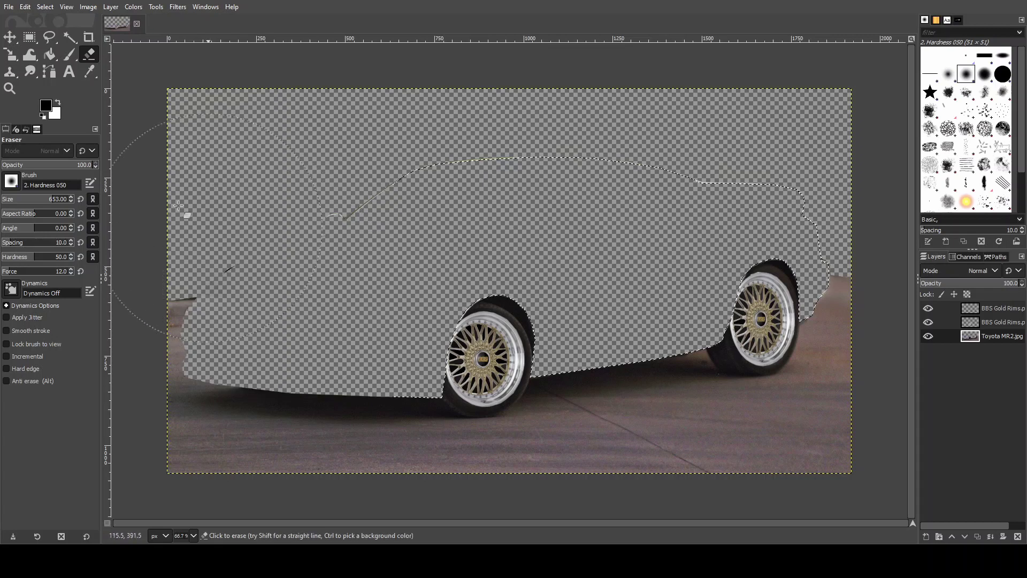
pyautogui.click(50, 43)
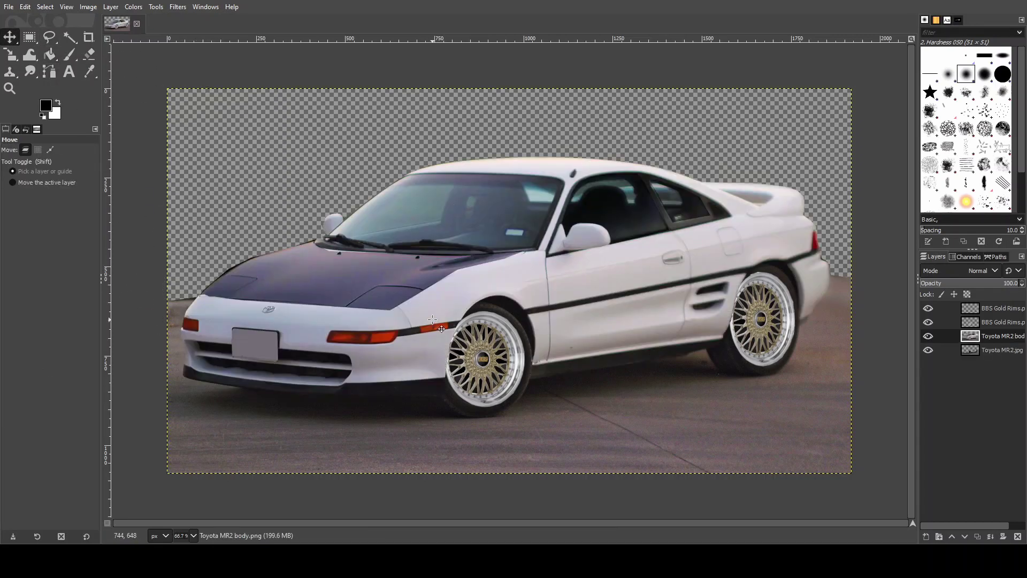
# Step: Lower the Toyota MR2 body layer over the rims, restack it on top and nudge it into place
pyautogui.click(451, 278)
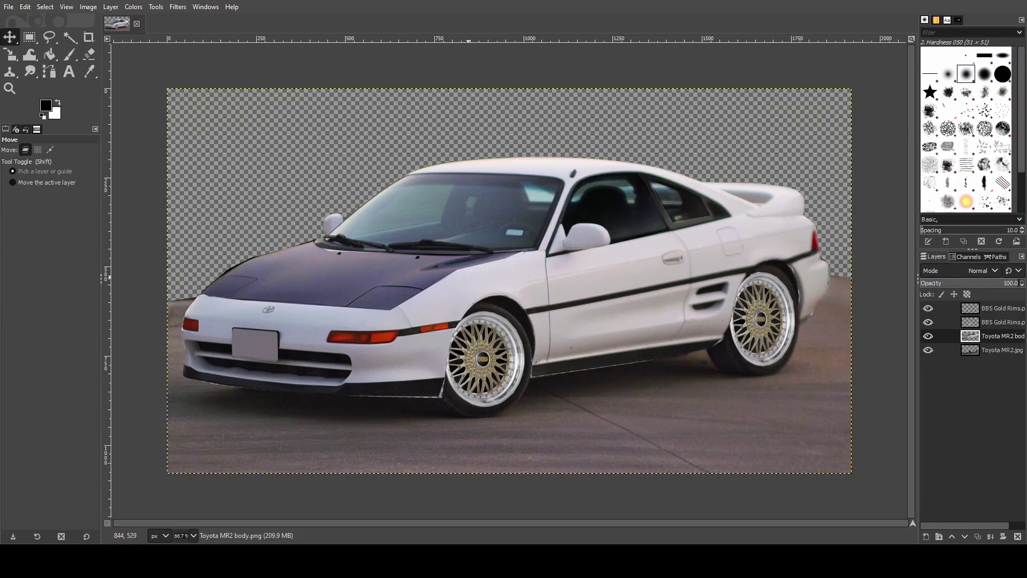
pyautogui.click(431, 281)
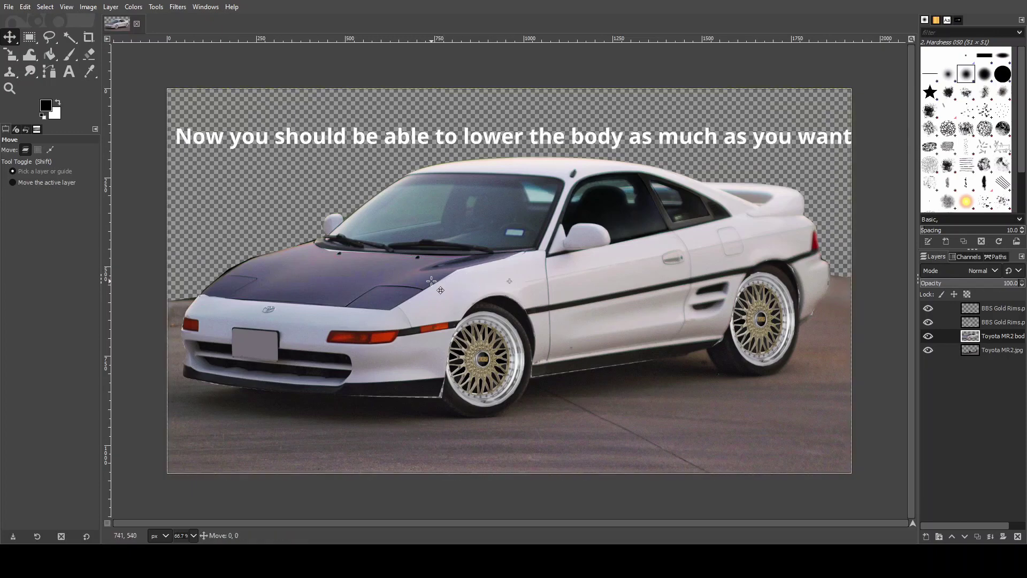
pyautogui.moveTo(431, 281); pyautogui.dragTo(430, 295)
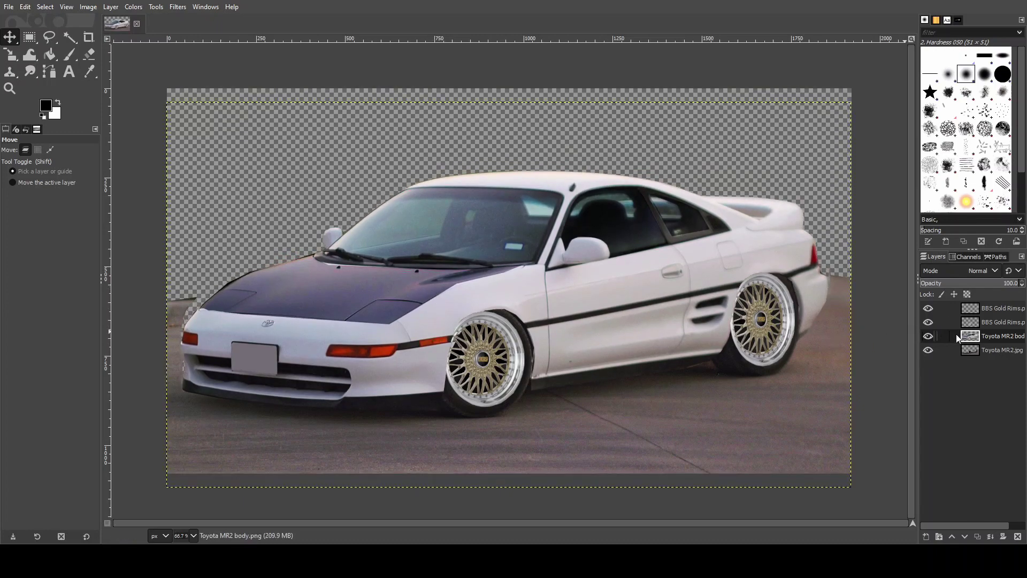
pyautogui.moveTo(956, 334); pyautogui.dragTo(959, 356)
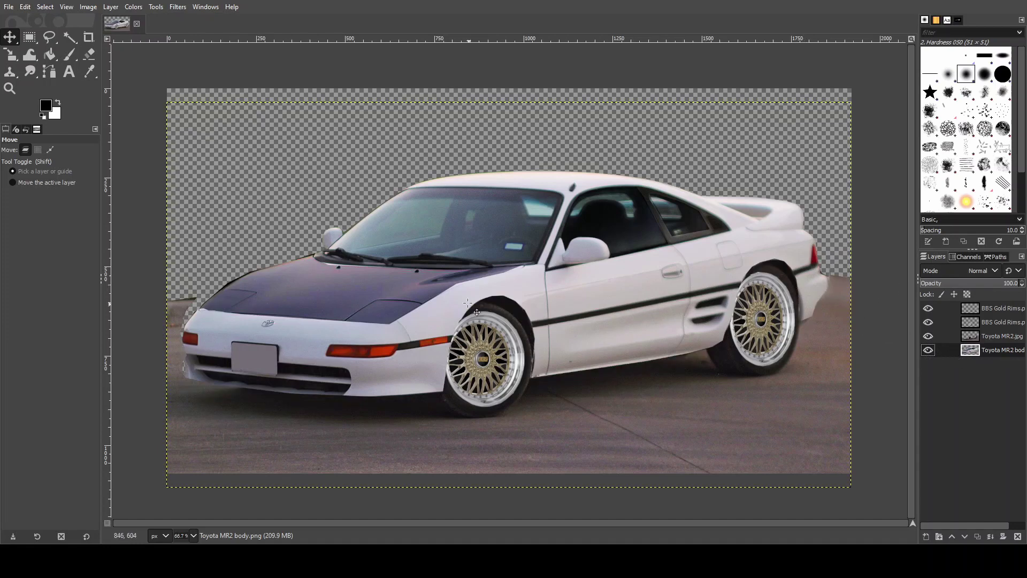
pyautogui.moveTo(467, 303); pyautogui.dragTo(467, 301)
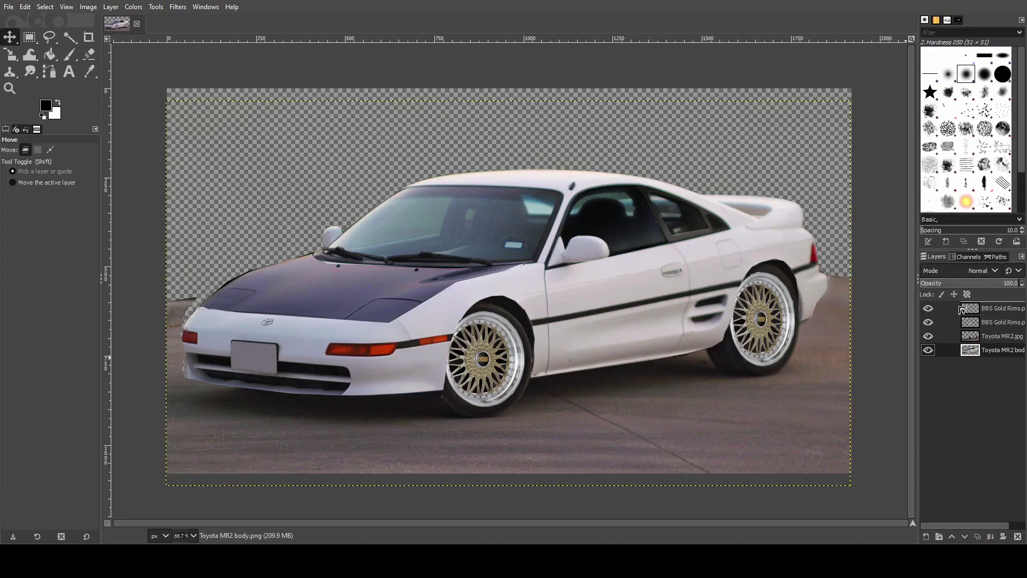
pyautogui.moveTo(959, 351); pyautogui.dragTo(963, 310)
pyautogui.moveTo(372, 296); pyautogui.dragTo(370, 298)
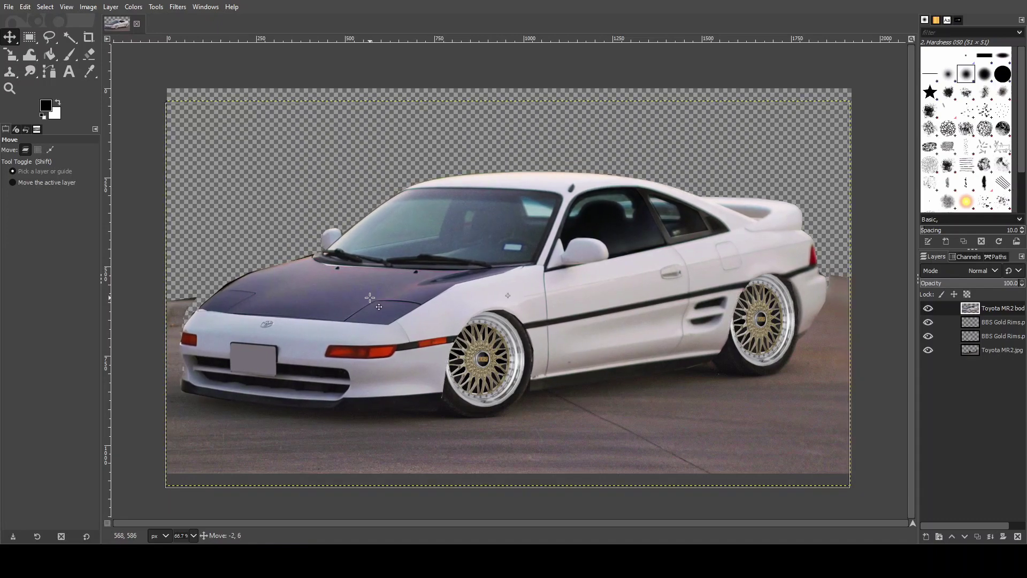
pyautogui.moveTo(369, 297); pyautogui.dragTo(370, 298)
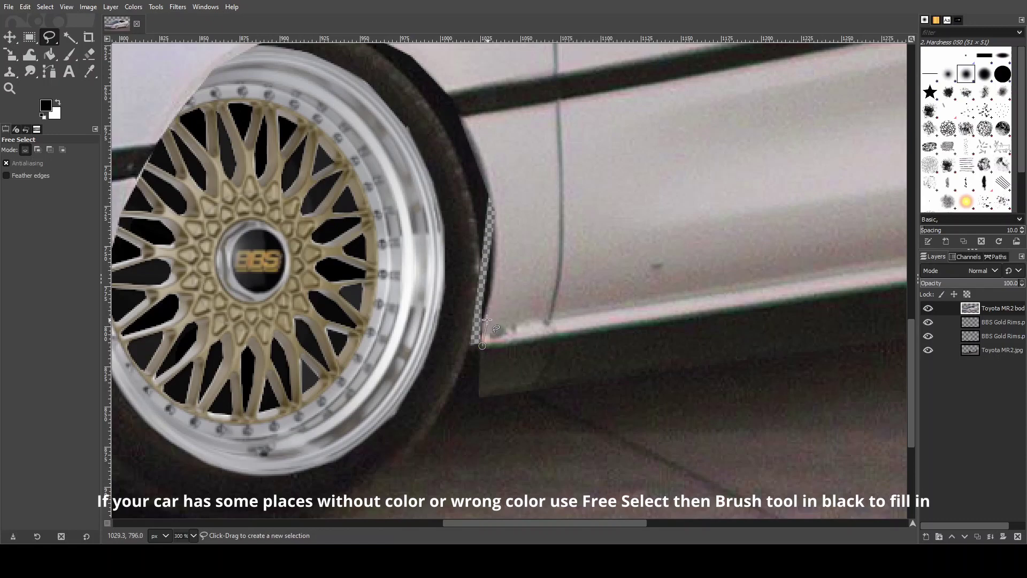
# Step: Select the transparent strip beside the front tire inside the wheel arch
pyautogui.moveTo(483, 315); pyautogui.dragTo(490, 197)
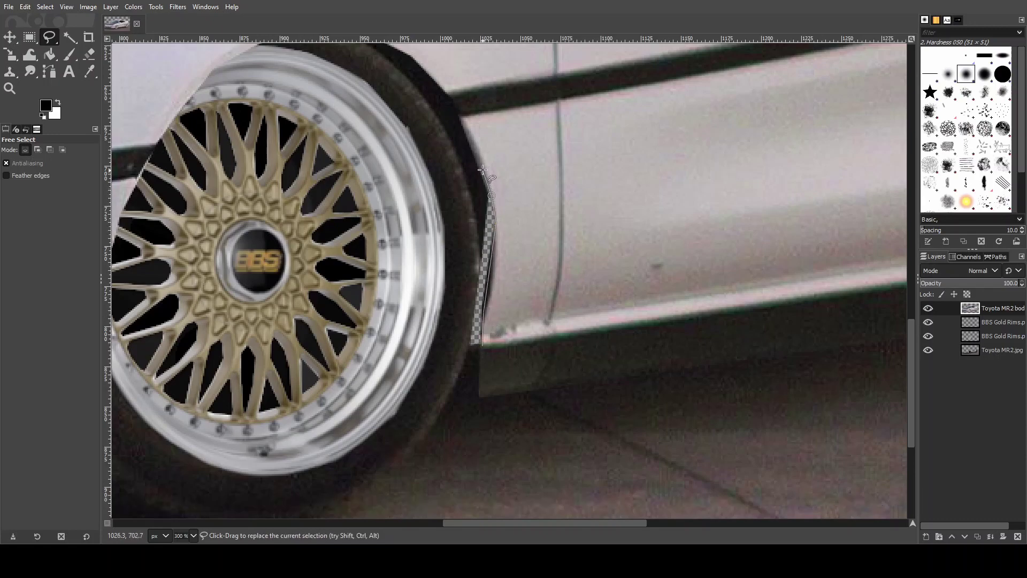
pyautogui.click(458, 291)
pyautogui.click(464, 369)
pyautogui.click(483, 345)
pyautogui.press('Return')
# Step: Paint the selected gap black with the Paintbrush, then zoom out
pyautogui.press('p')
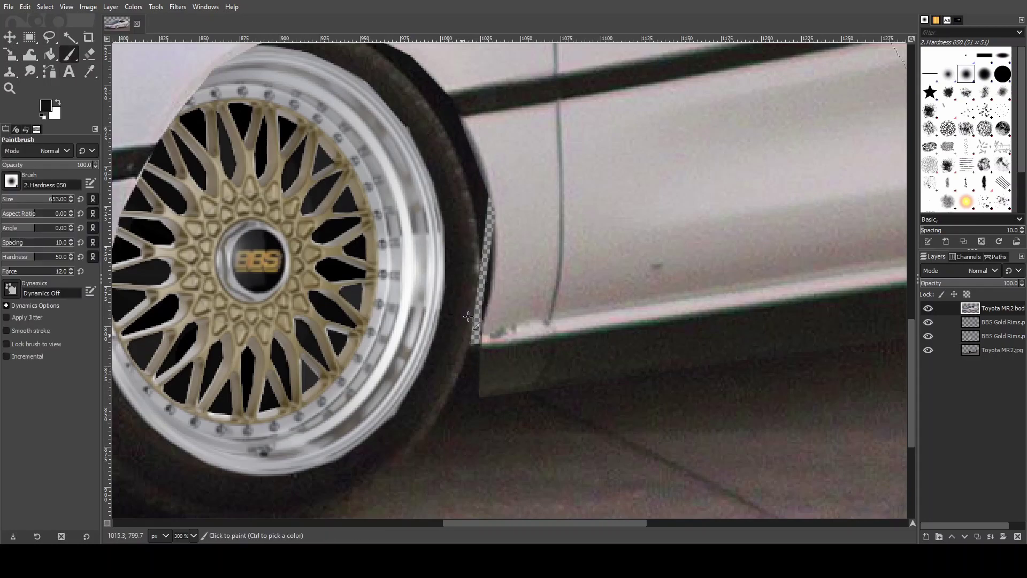
pyautogui.click(468, 317)
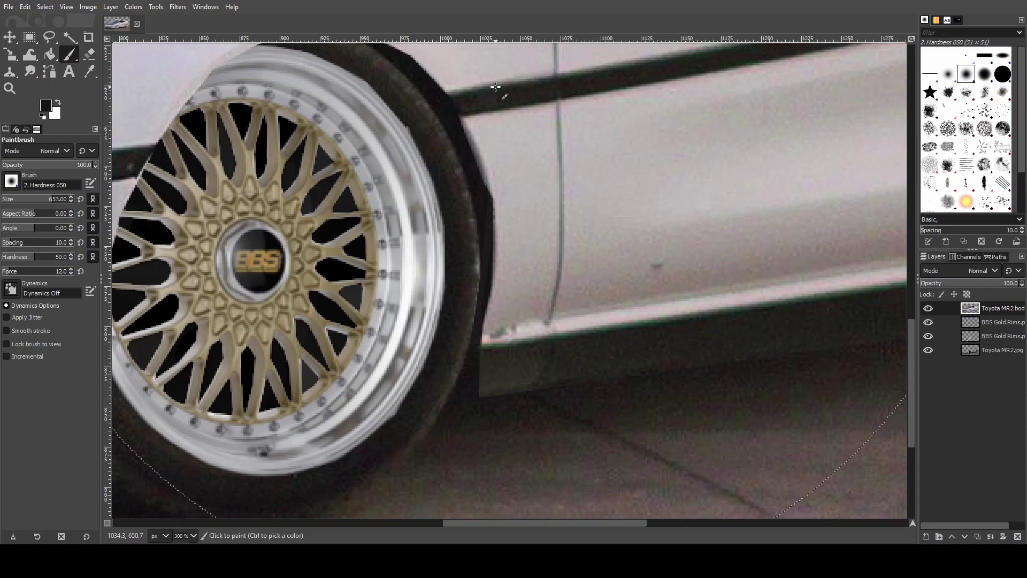
pyautogui.scroll(-1, 611, 309)
pyautogui.scroll(-2, 611, 309)
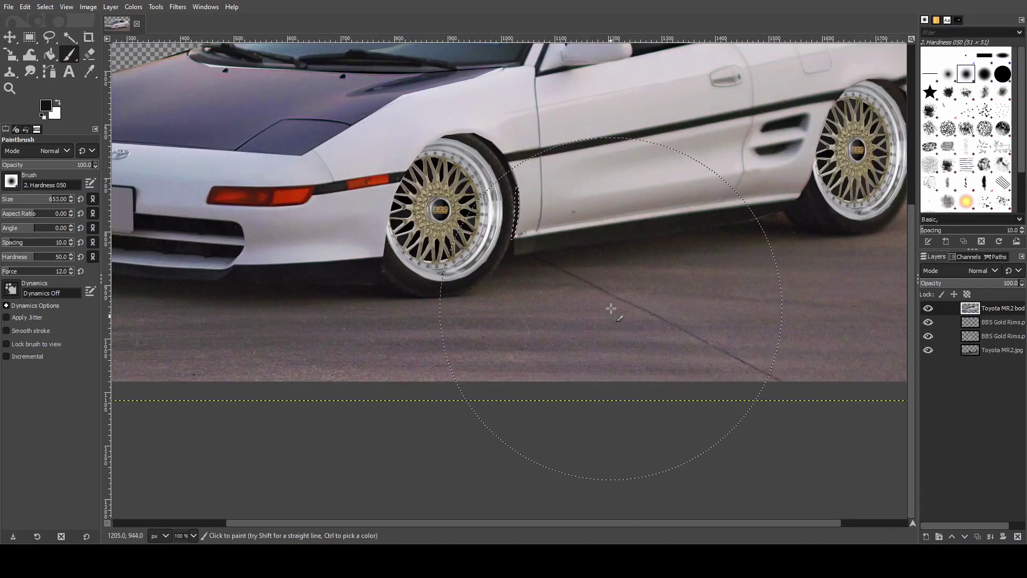